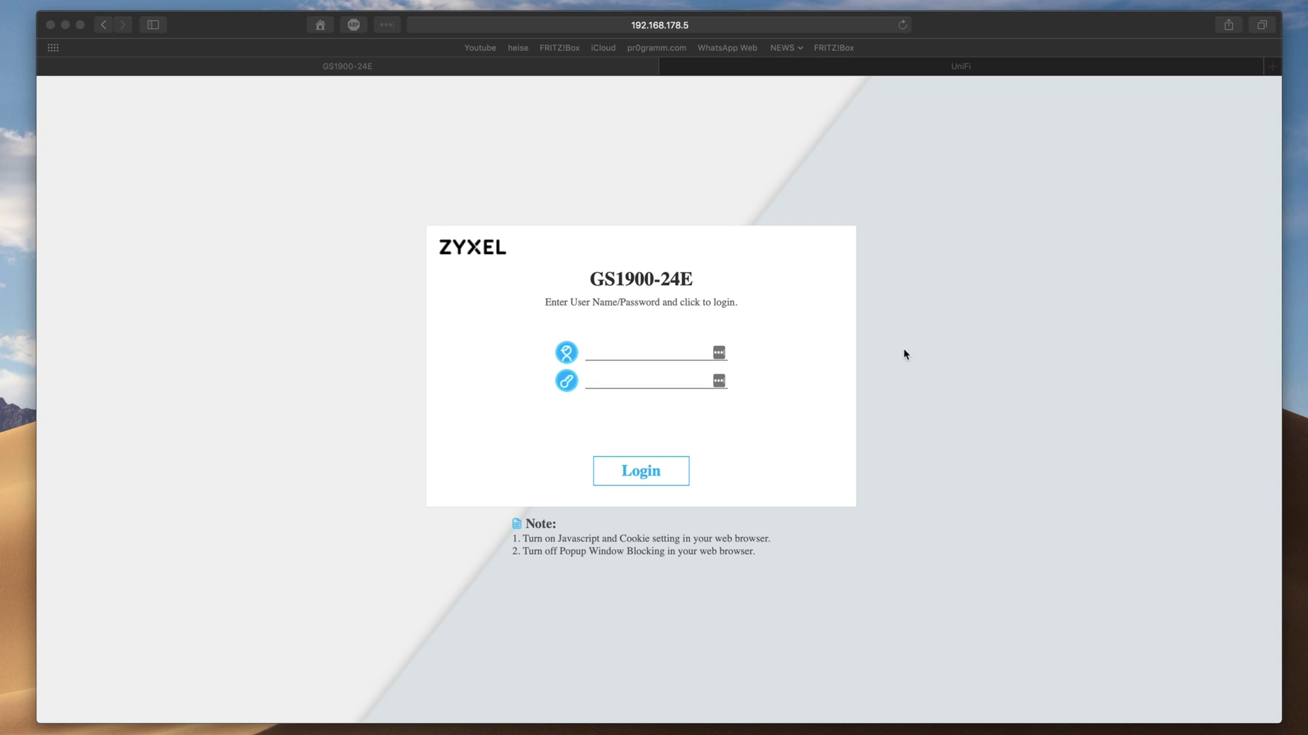
# Log in to the GS1900-24E with the admin username and its password
pyautogui.click(629, 349)
pyautogui.write('admin')
pyautogui.press('Tab')
pyautogui.write('•••••••')
pyautogui.press('Return')
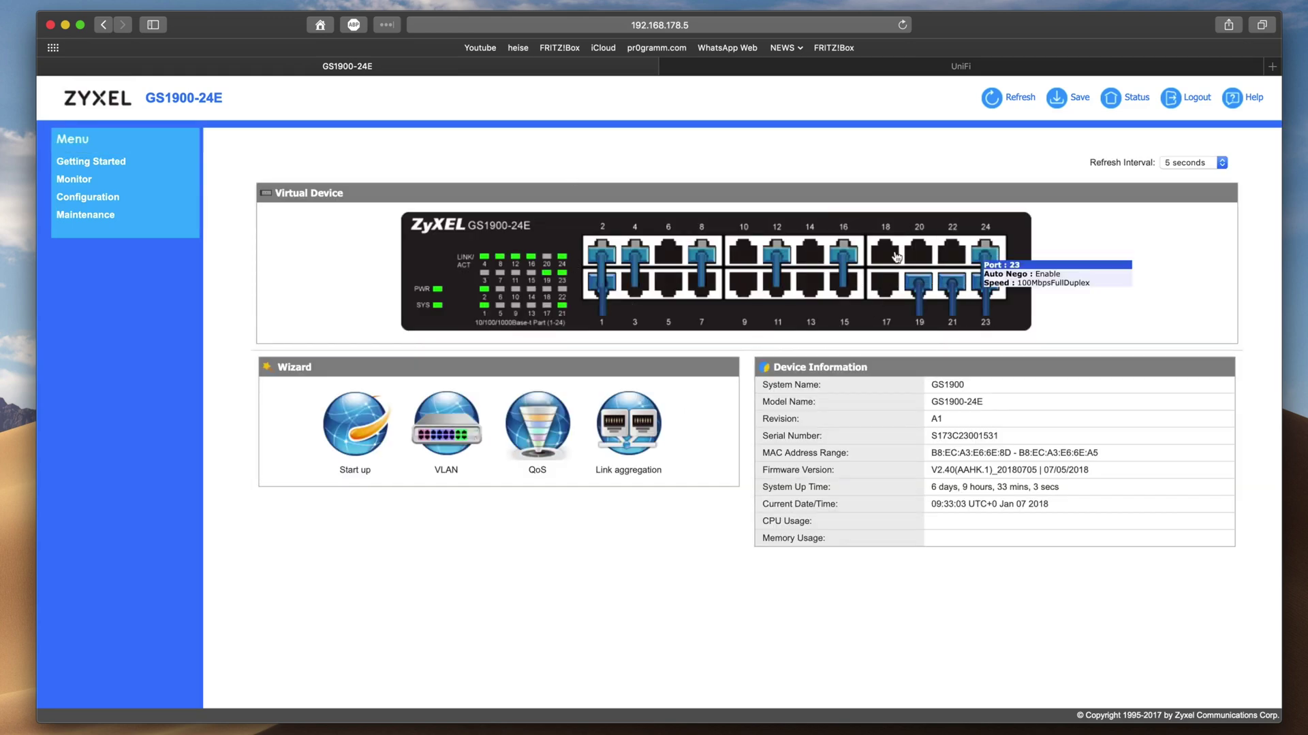
# Open Configuration > Link Aggregation and show the Global LACP settings
pyautogui.moveTo(704, 296)
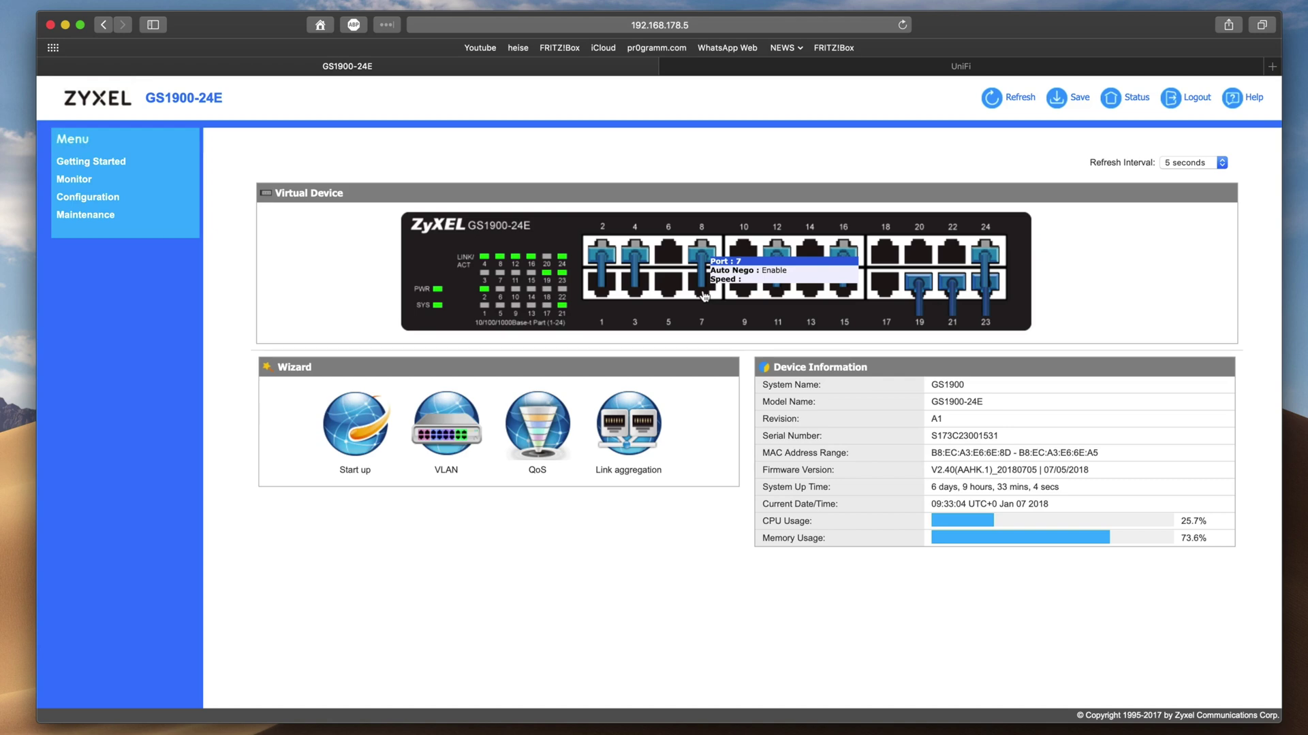
pyautogui.click(74, 198)
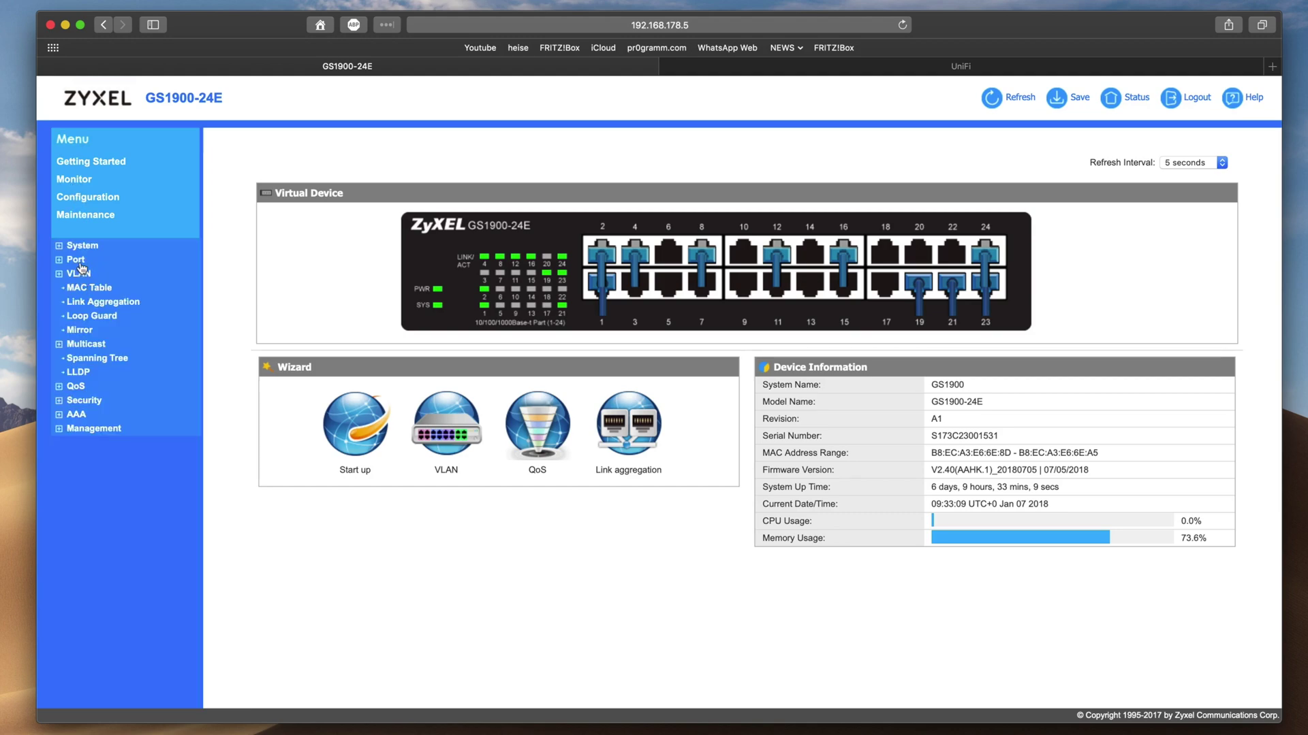
pyautogui.click(89, 304)
pyautogui.click(427, 163)
# Show the LAG Management table with LAG1 QNAP (ports 16,19) and LAG2 SWITCH (ports 2,4)
pyautogui.click(479, 164)
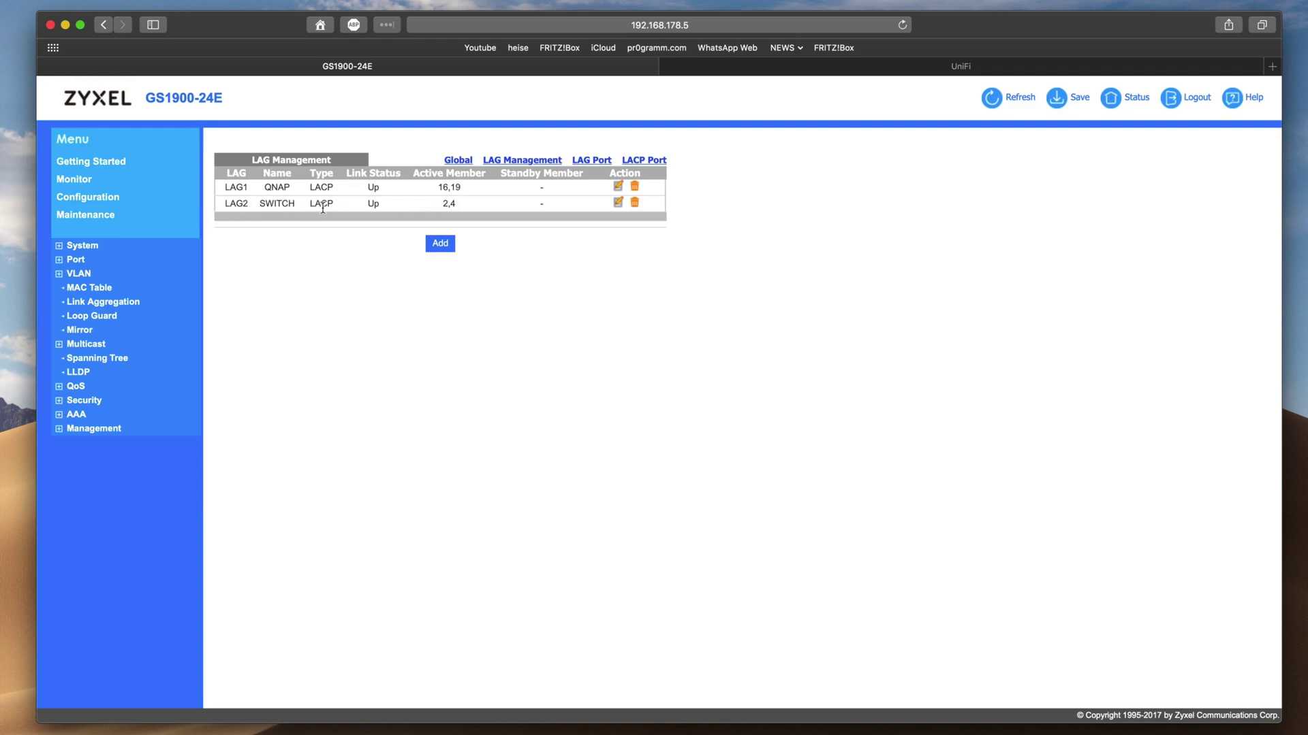
pyautogui.click(441, 243)
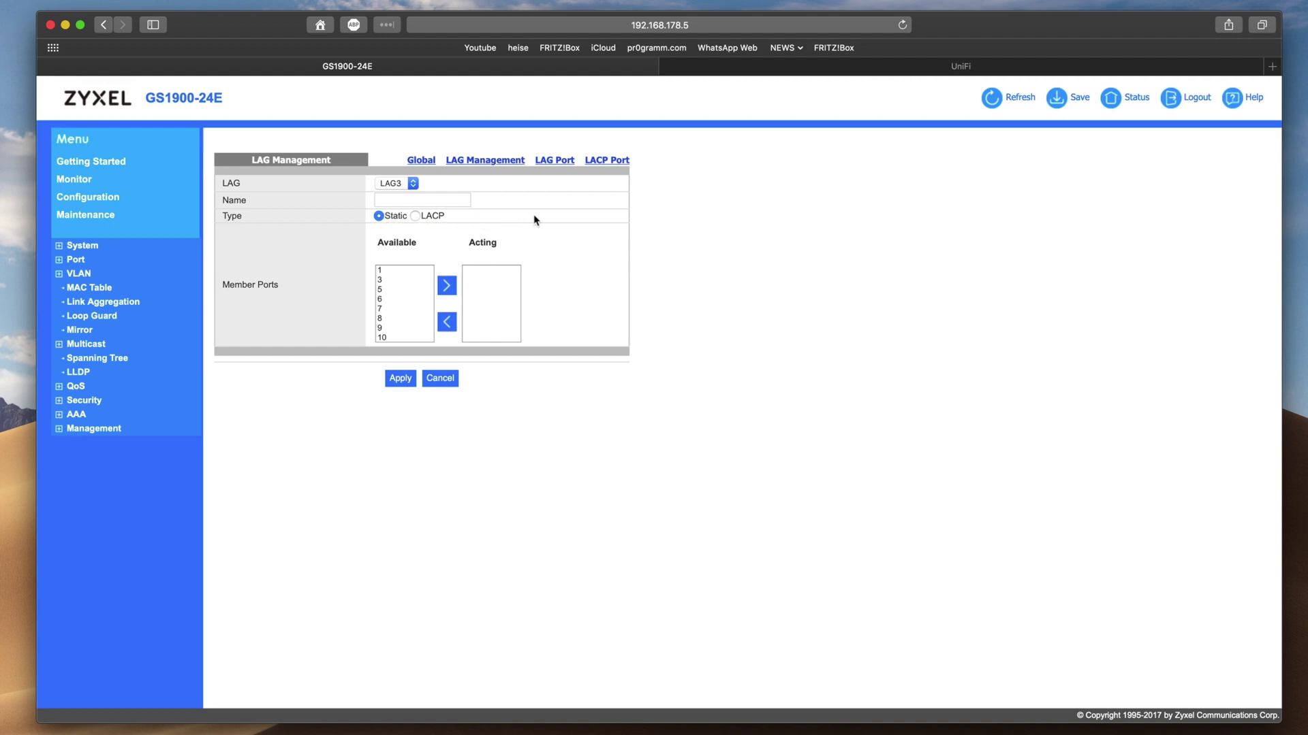
pyautogui.click(416, 217)
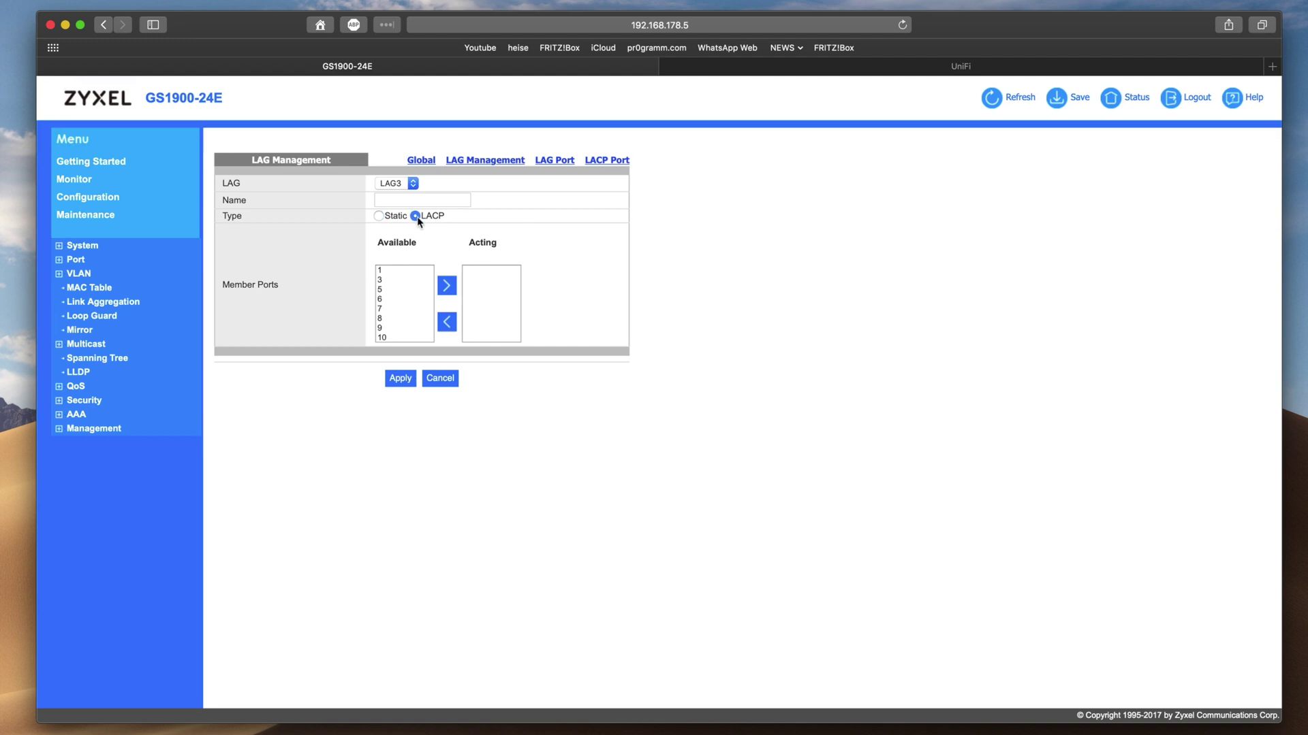
pyautogui.click(380, 280)
pyautogui.click(446, 285)
pyautogui.click(387, 281)
pyautogui.click(447, 286)
pyautogui.click(441, 382)
pyautogui.click(476, 165)
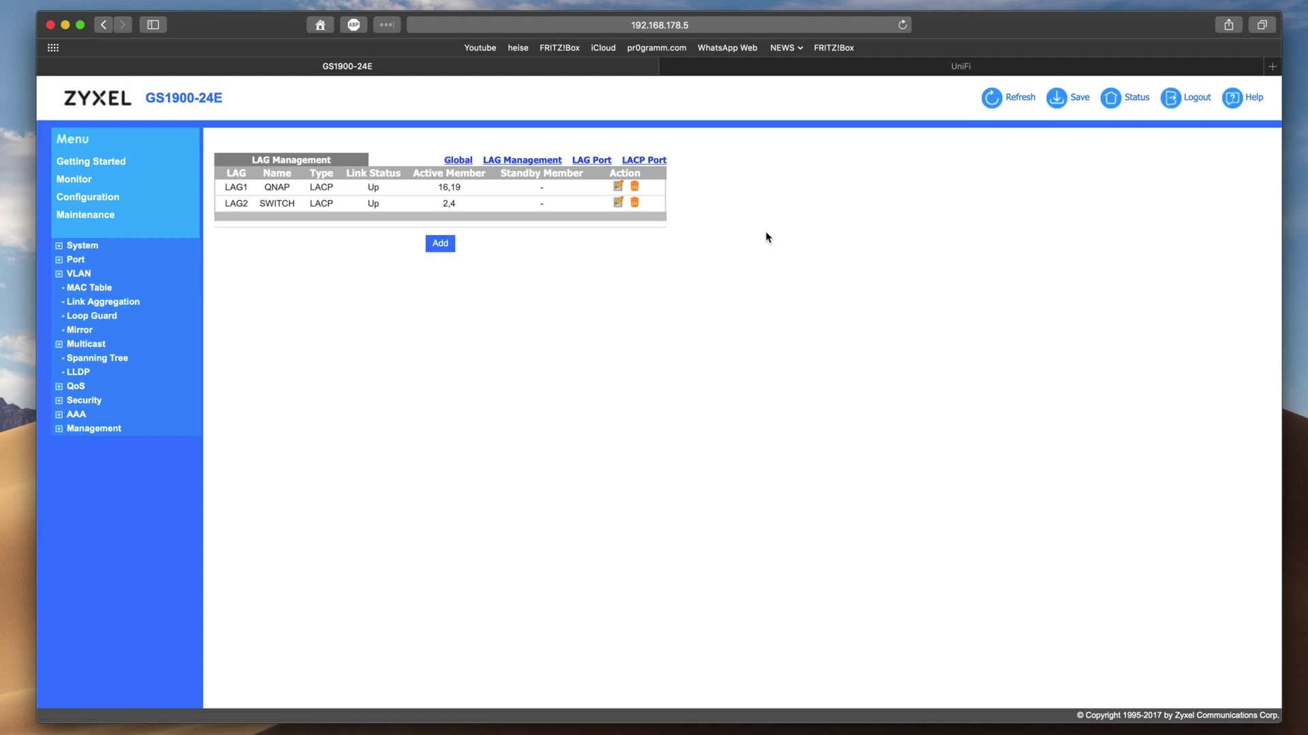
# In the UniFi controller, open the UniFi Switch 8 POE-60W from the Devices list
pyautogui.click(908, 70)
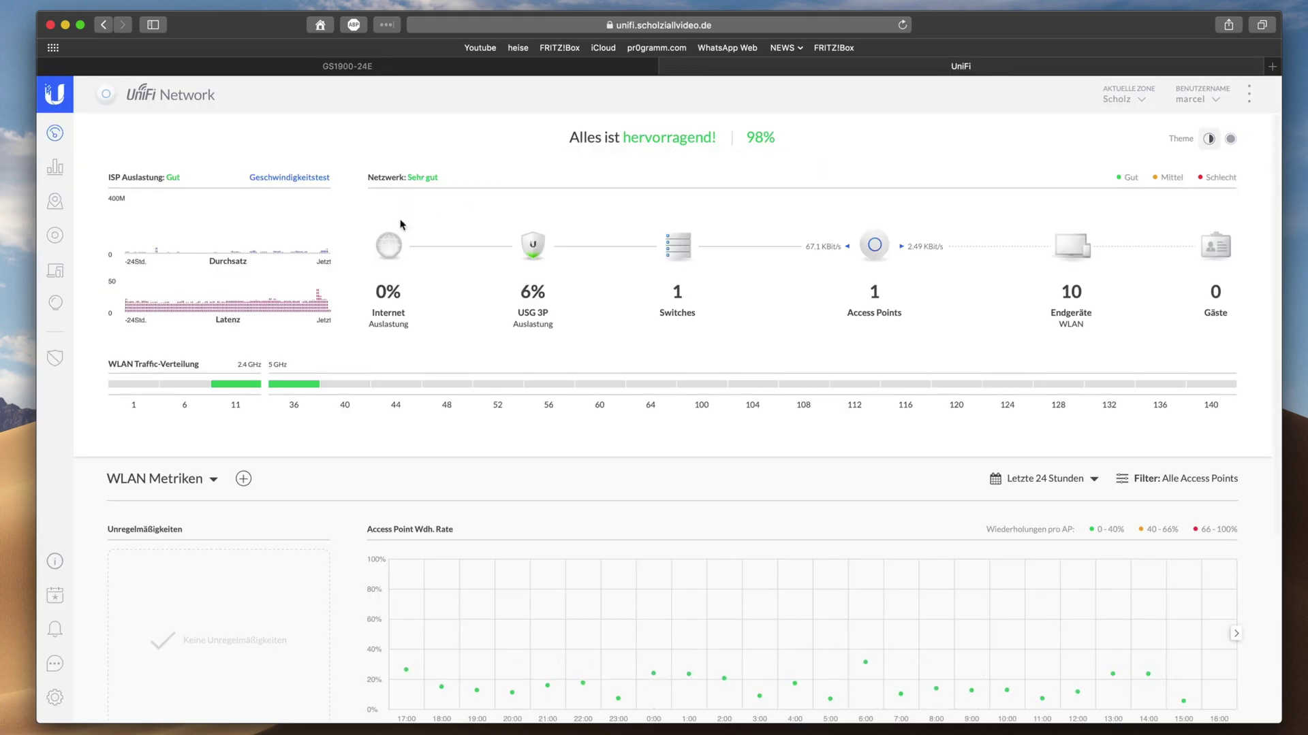
pyautogui.click(54, 236)
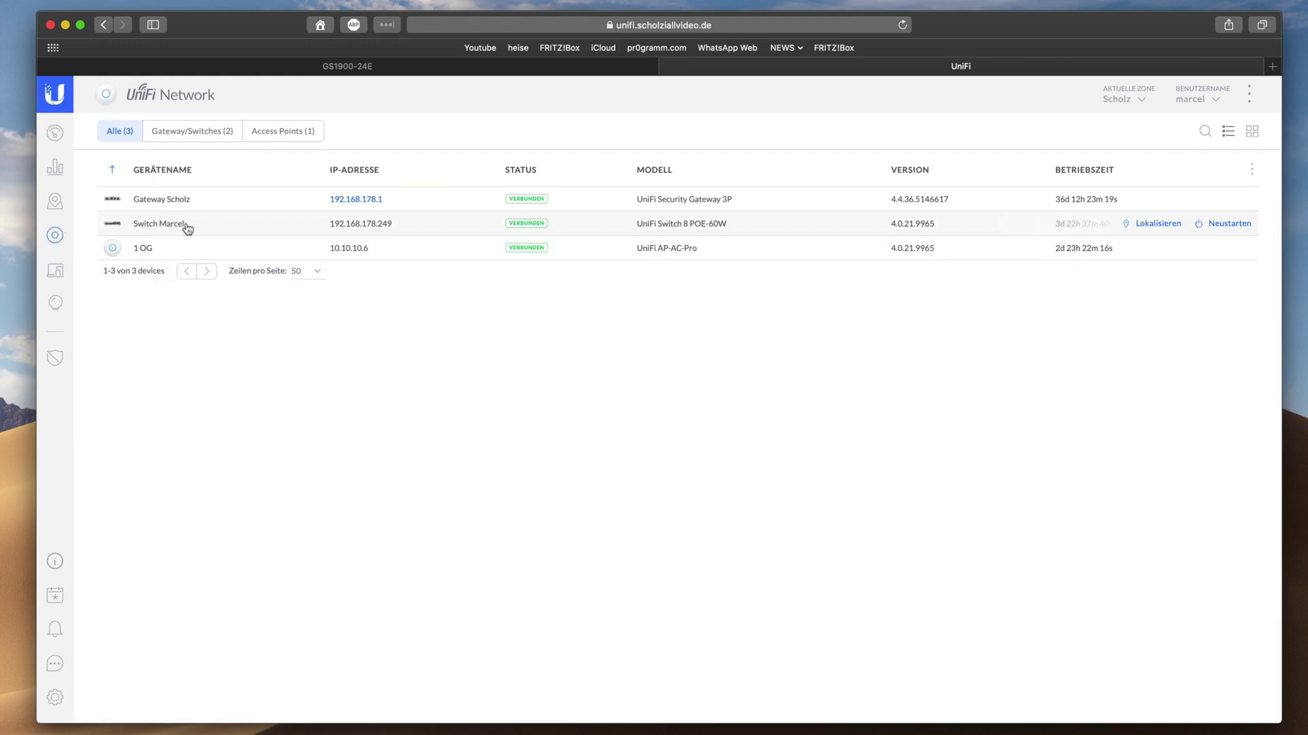
pyautogui.click(186, 225)
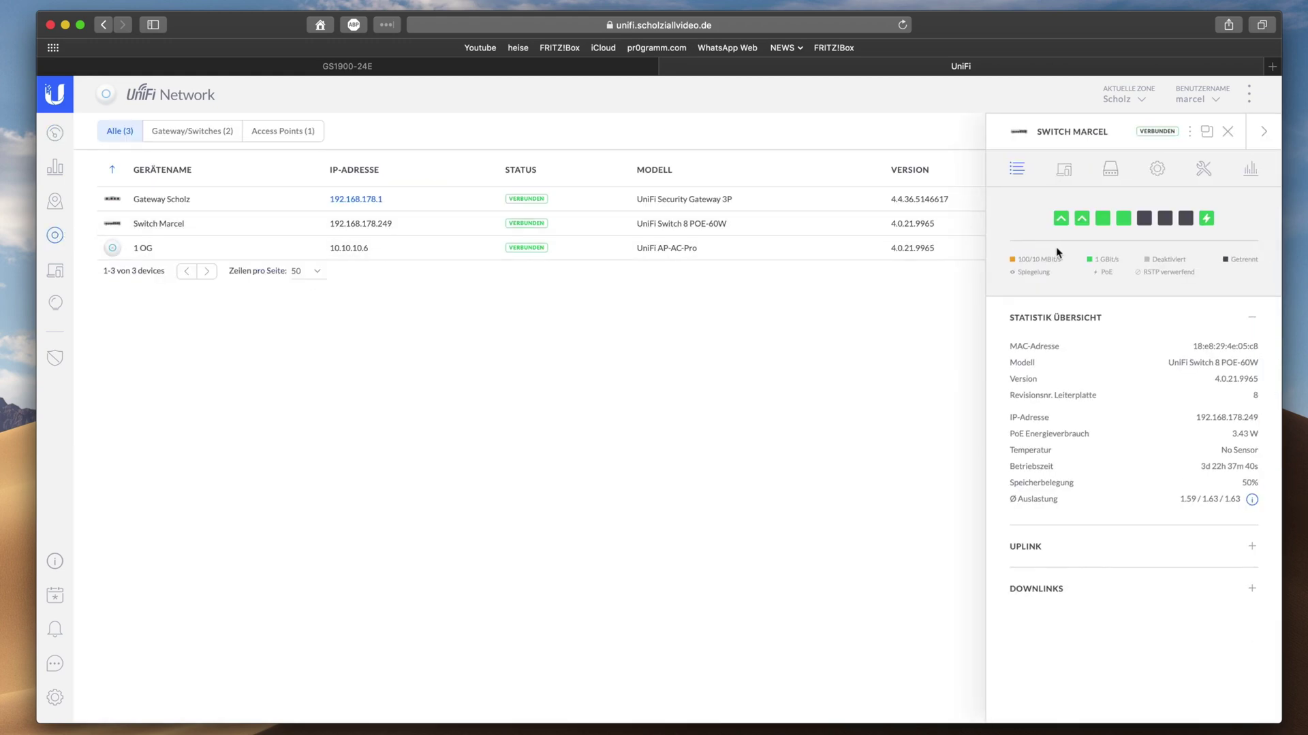
pyautogui.moveTo(1082, 229)
# Open Port 1's edit form, showing Aggregieren with ports 1 to 2 aggregated
pyautogui.click(1110, 171)
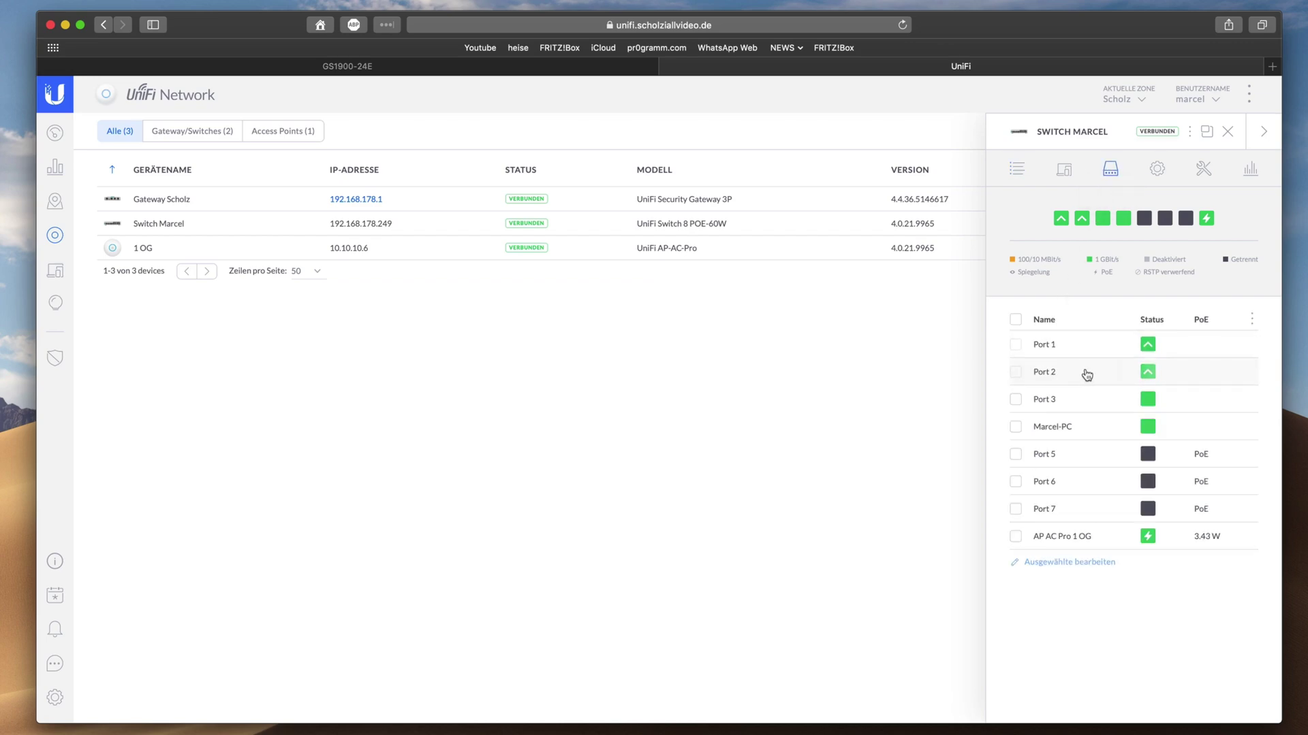
pyautogui.moveTo(1237, 349)
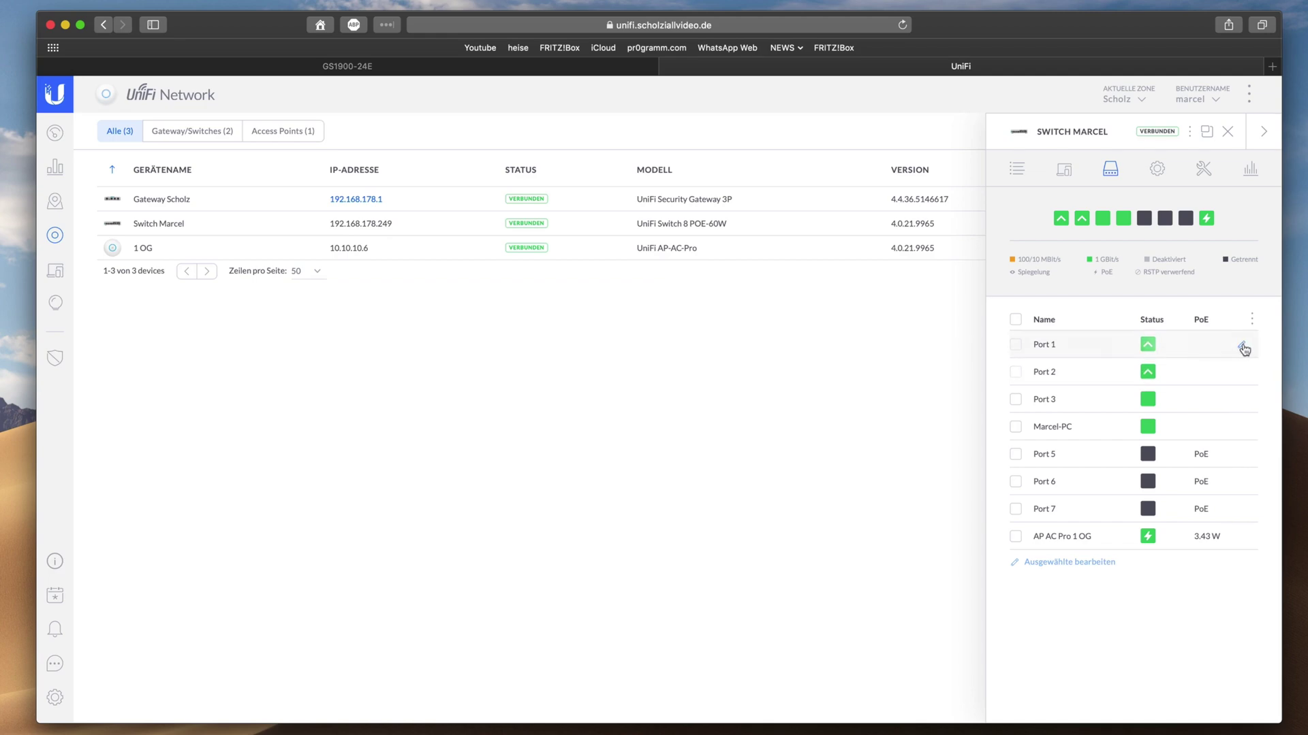
pyautogui.click(1242, 347)
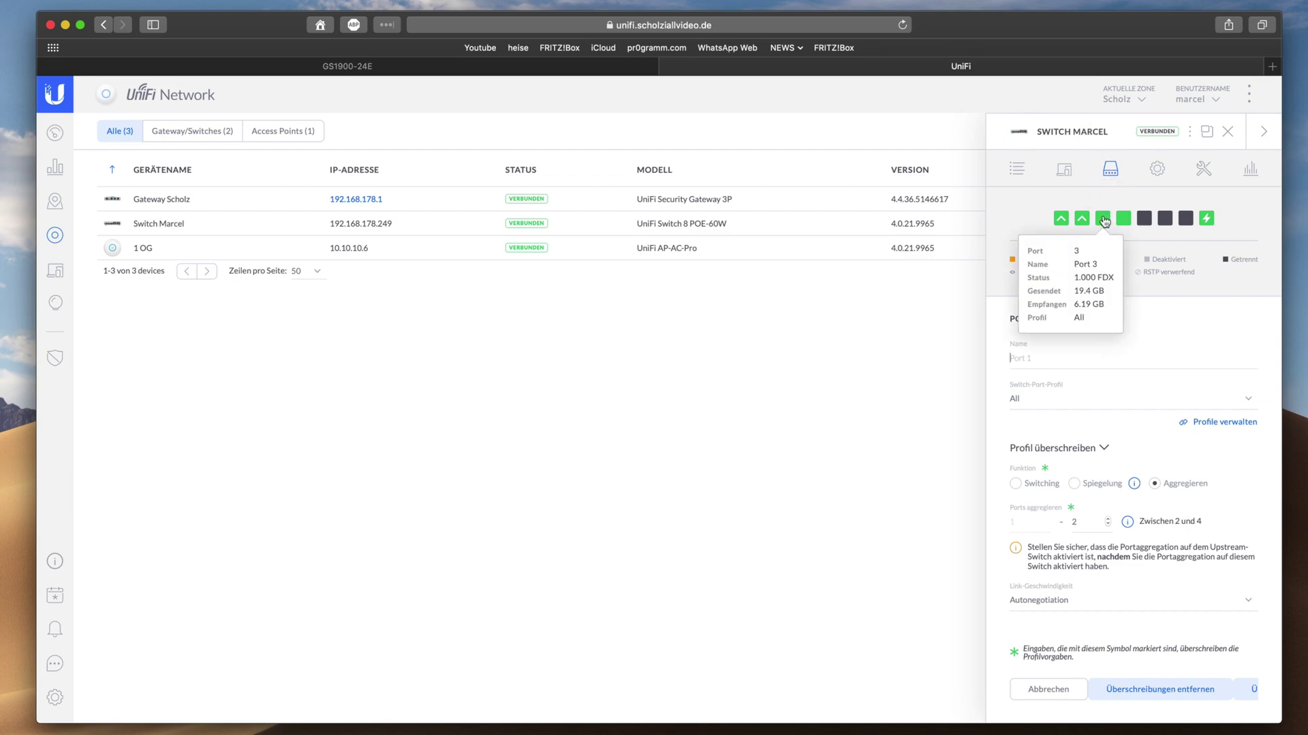
pyautogui.moveTo(1127, 223)
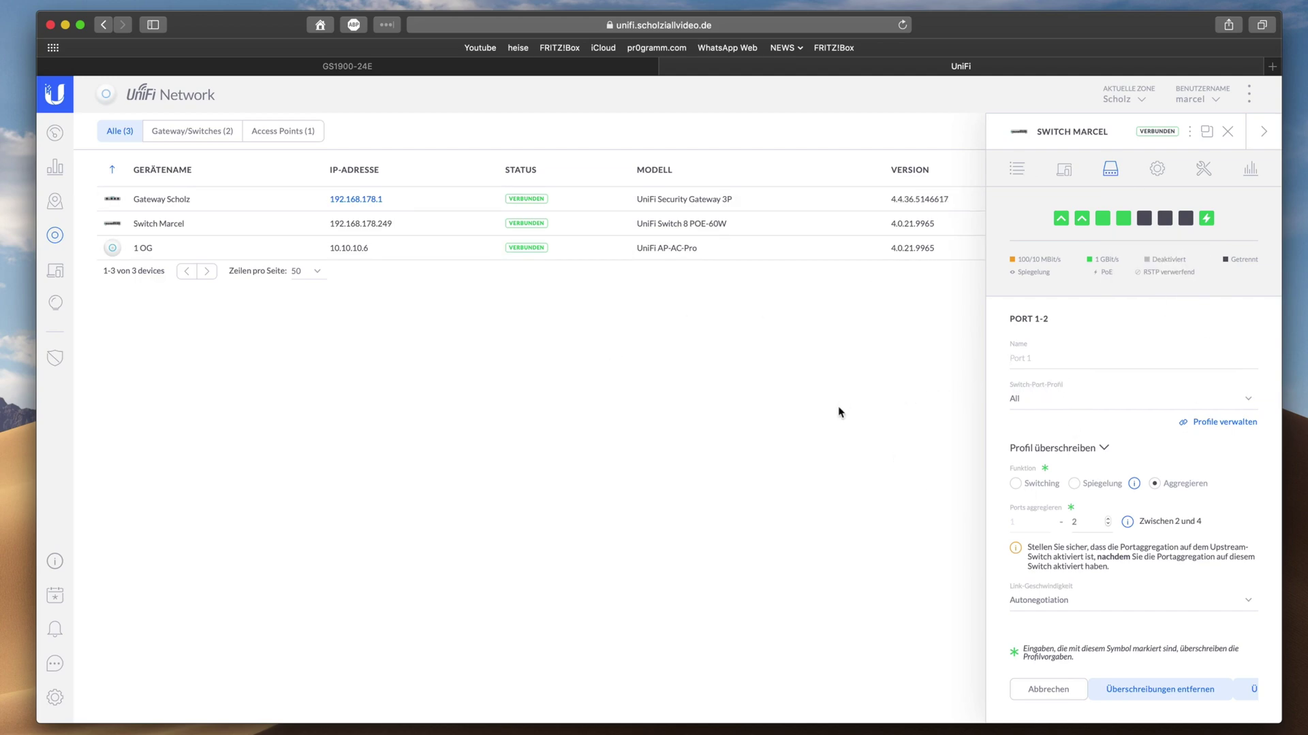
pyautogui.click(365, 72)
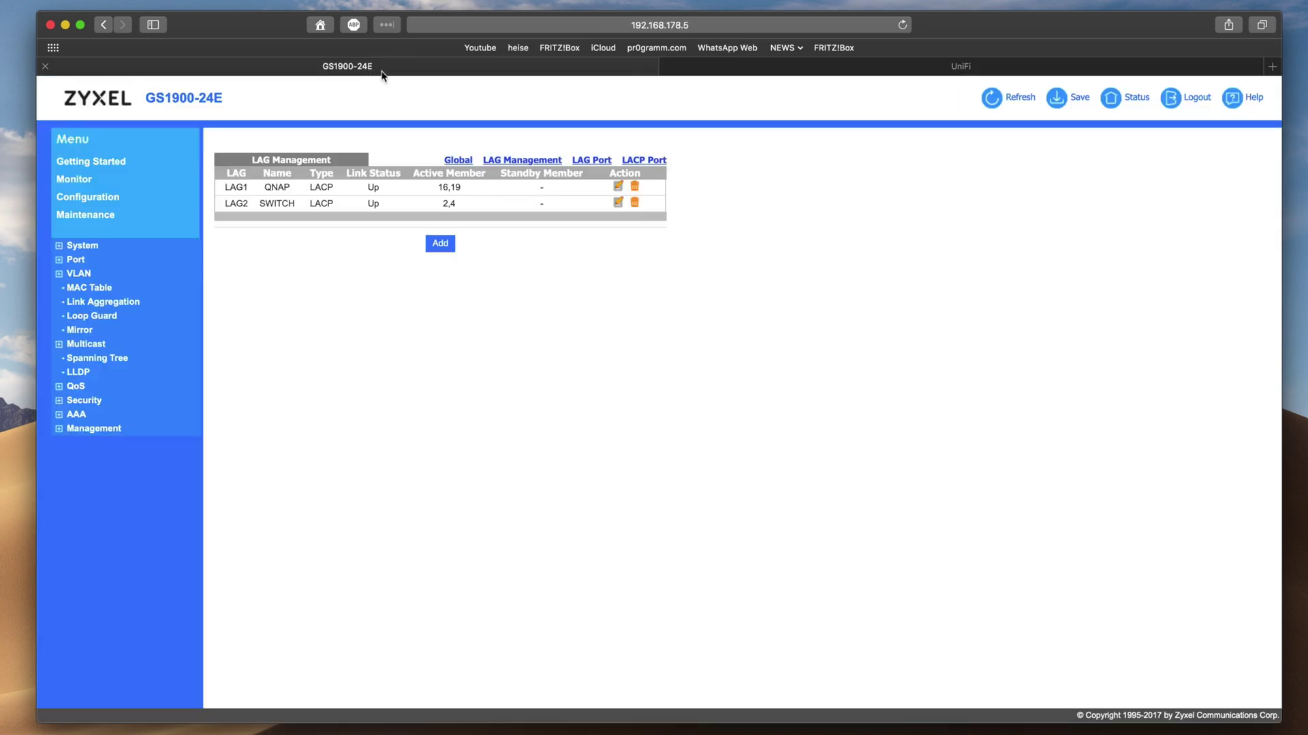
pyautogui.click(933, 67)
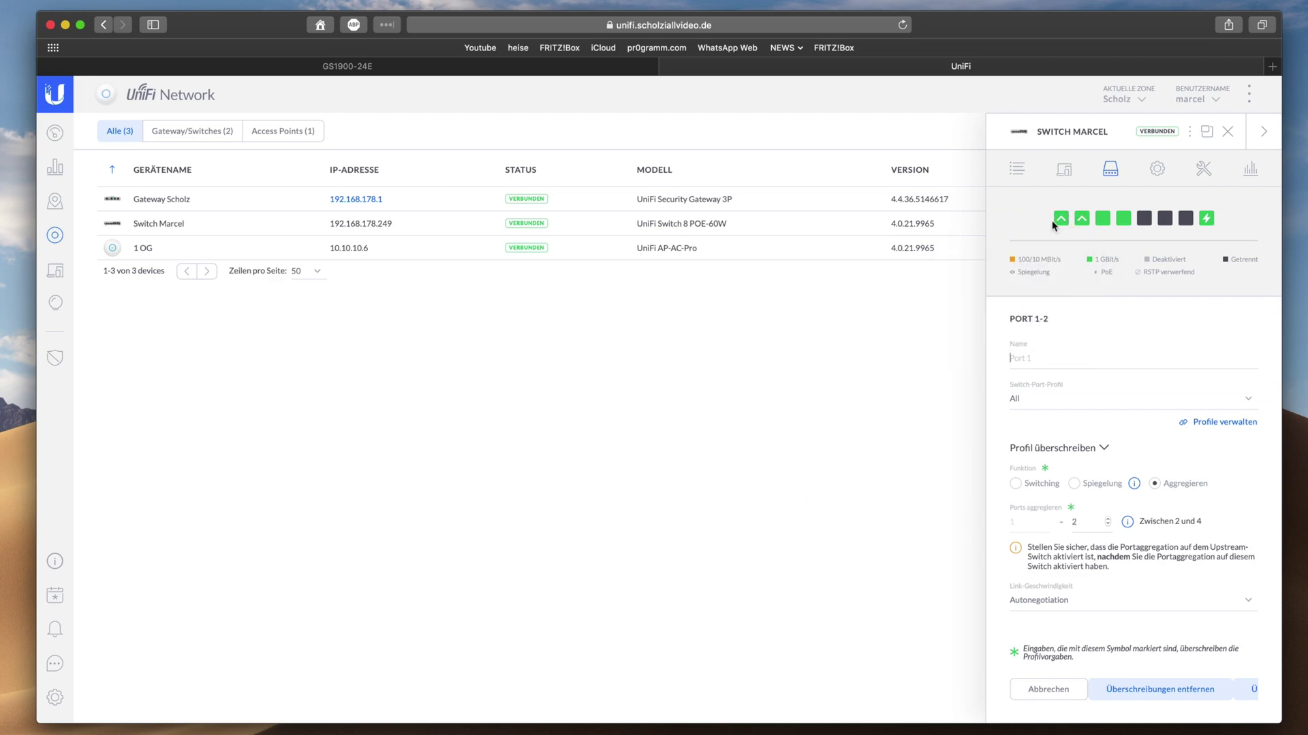
# Go back to the GS1900-24E tab showing LAG1 QNAP and LAG2 SWITCH
pyautogui.moveTo(1205, 221)
pyautogui.moveTo(350, 263)
pyautogui.click(431, 67)
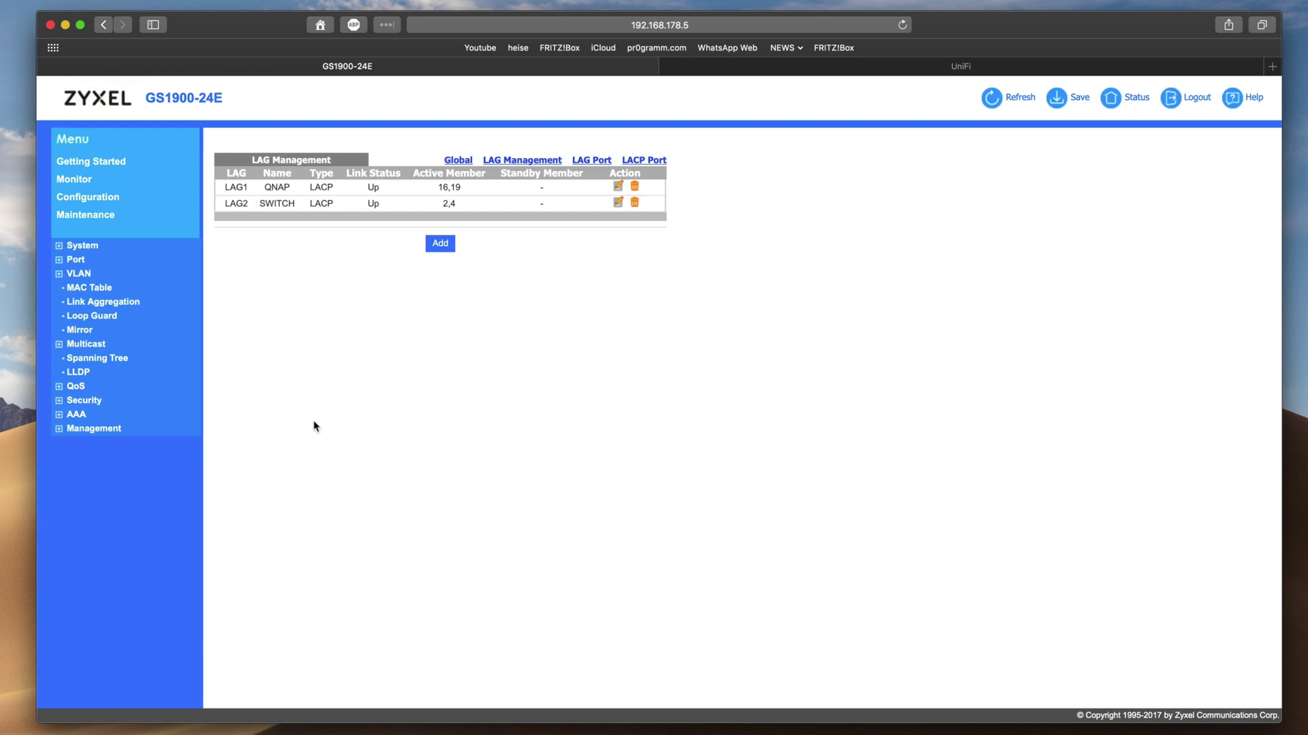
# Open the VLAN Port membership page and scroll through the port table
pyautogui.click(86, 276)
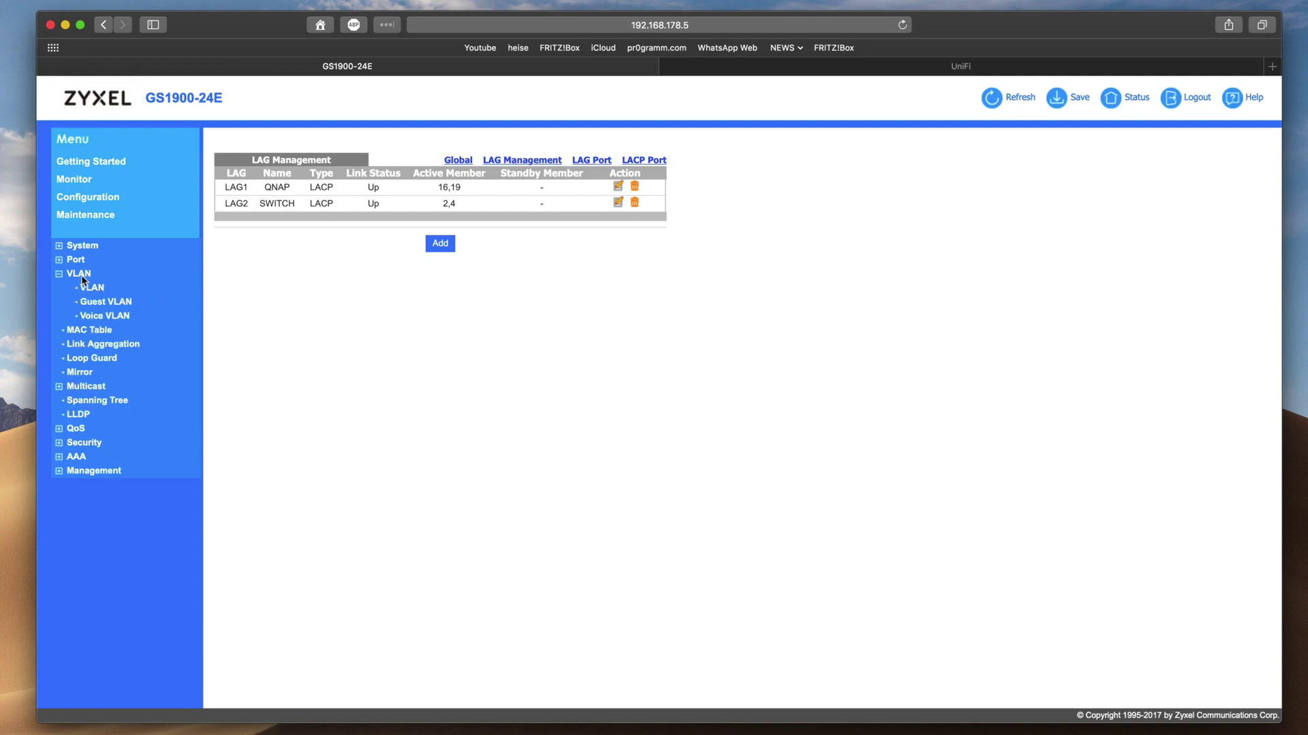
pyautogui.click(94, 289)
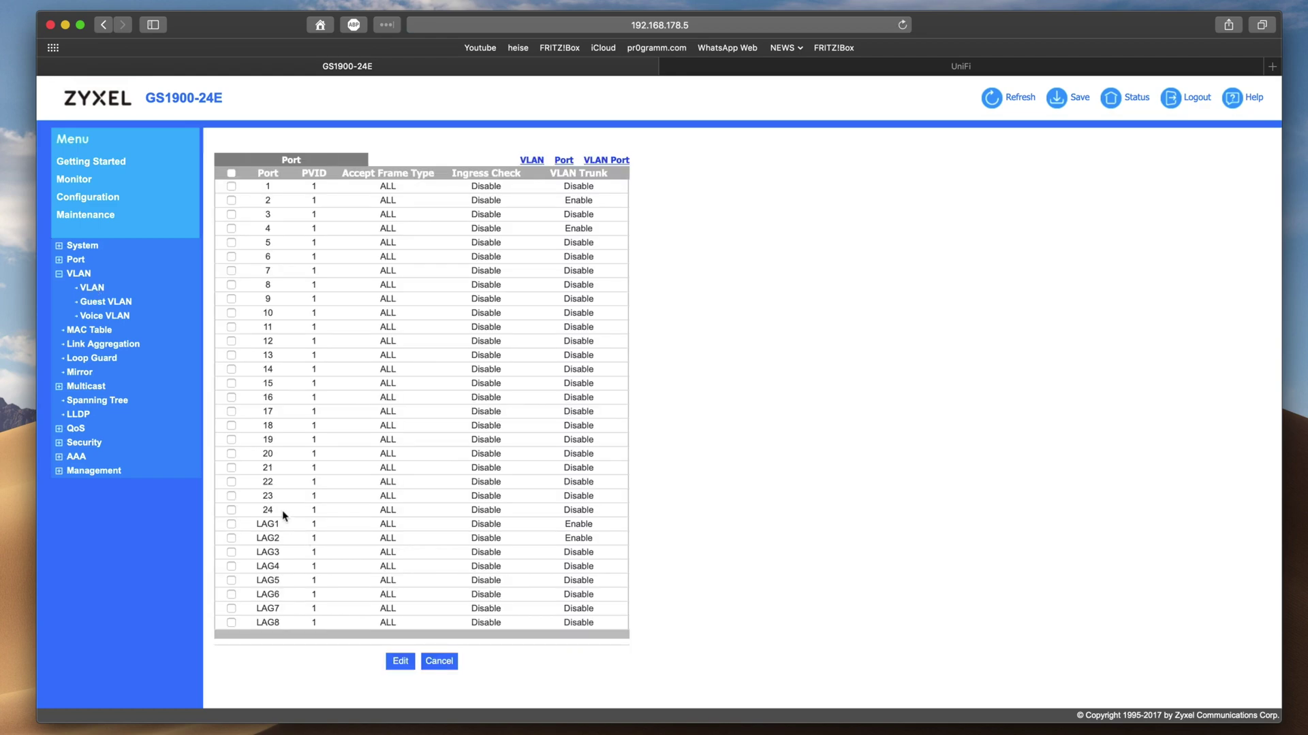
pyautogui.click(617, 160)
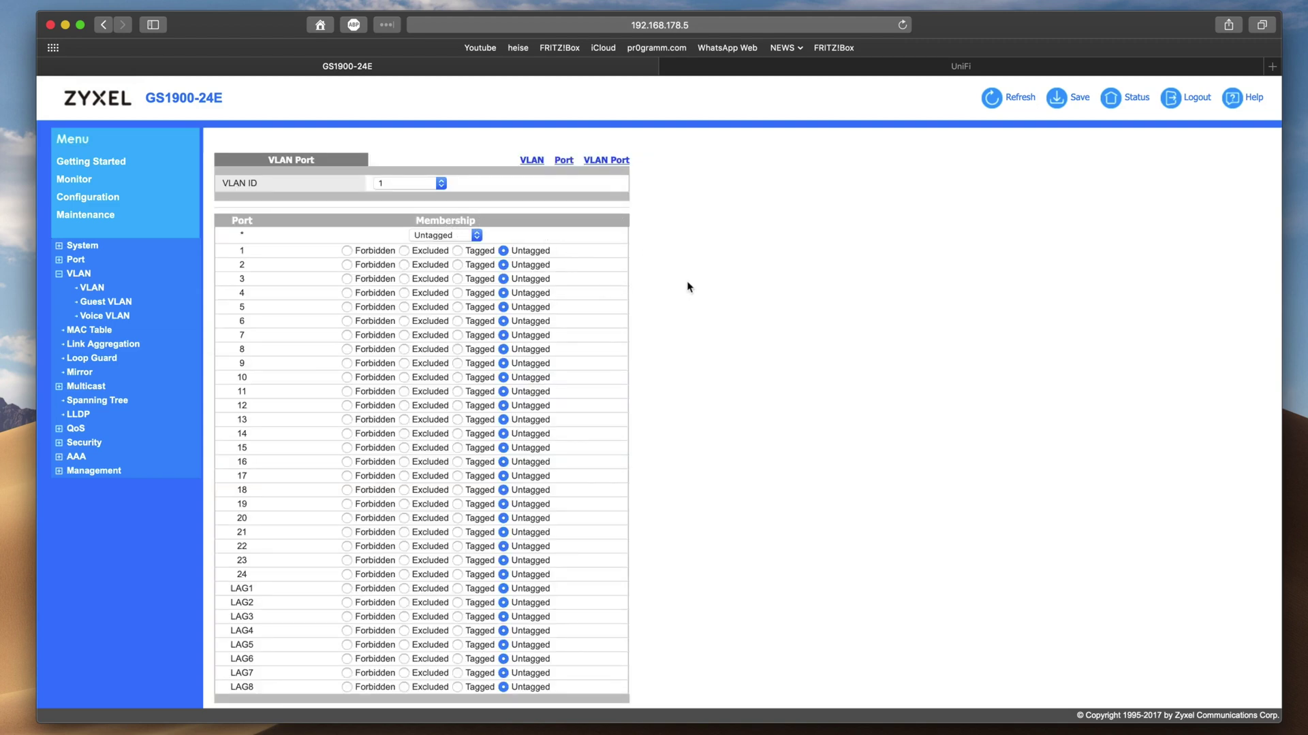
pyautogui.scroll(-2, 686, 286)
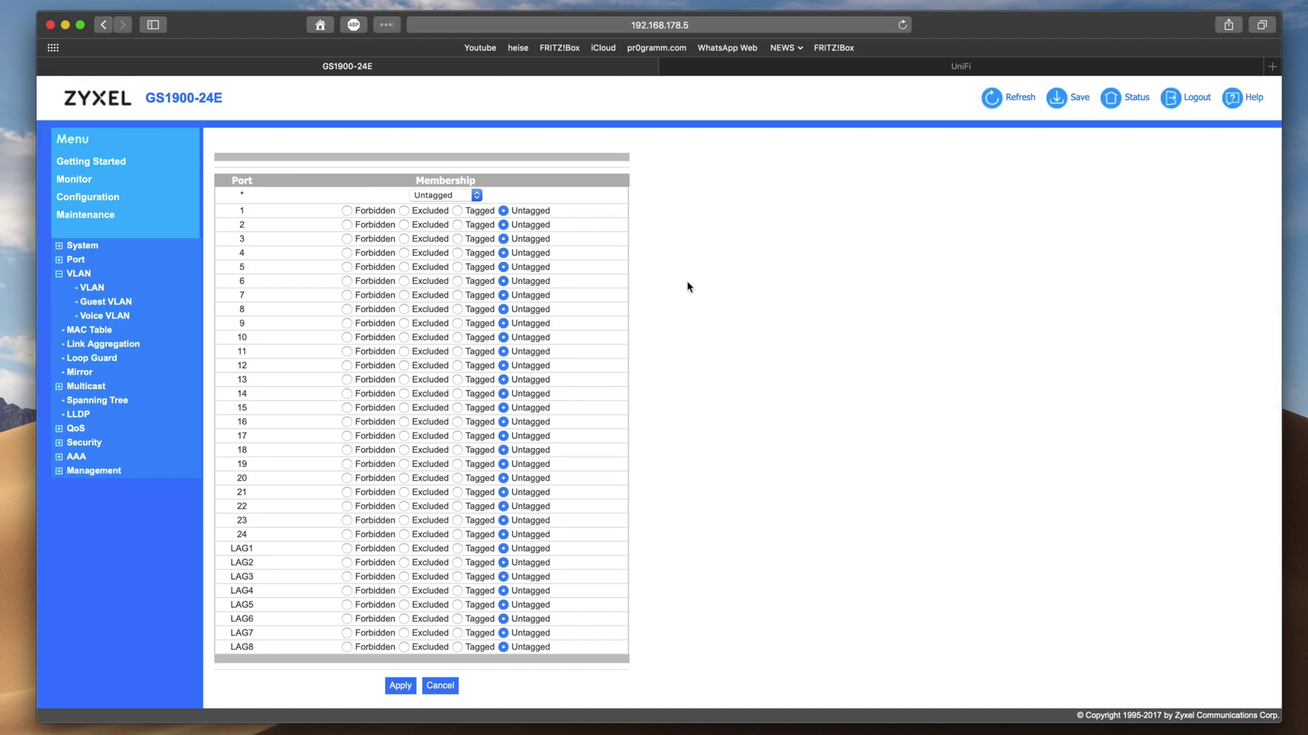
pyautogui.scroll(3, 687, 286)
pyautogui.scroll(-3, 687, 286)
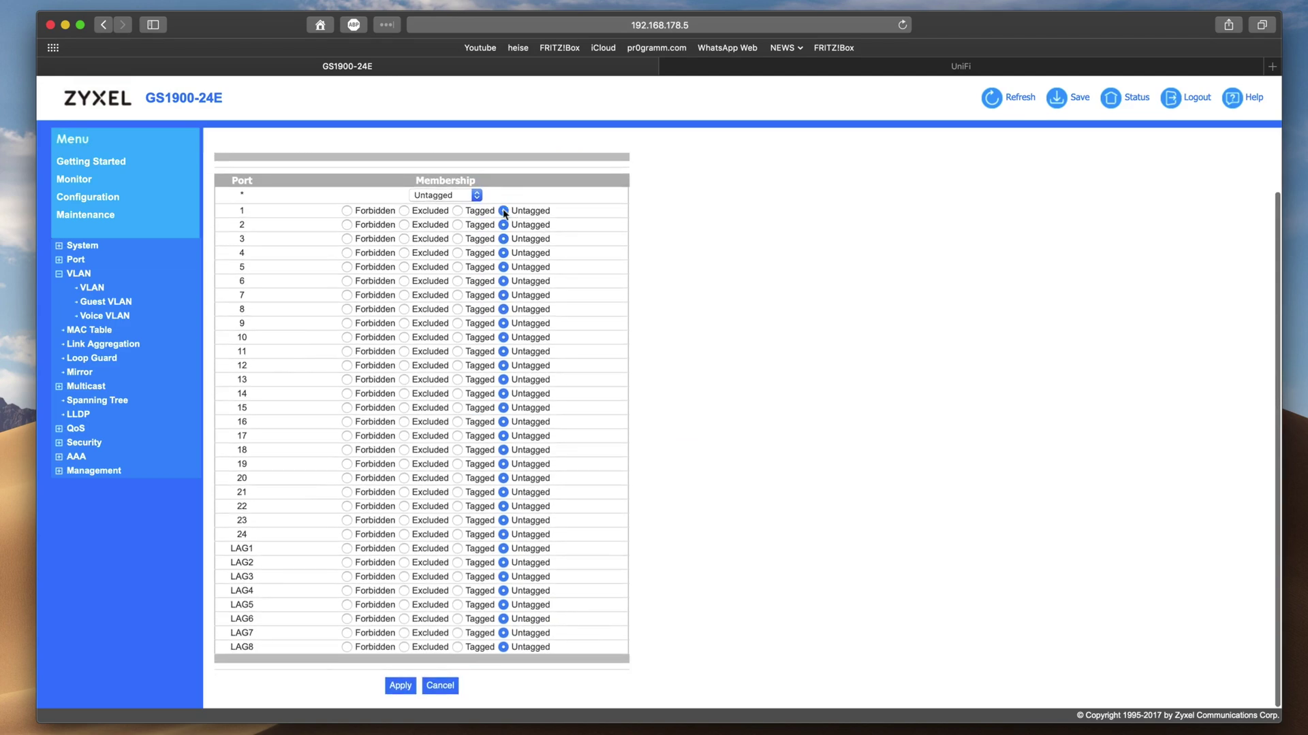
# Select VLAN 10 in the VLAN ID list and review its port memberships
pyautogui.click(446, 195)
pyautogui.click(668, 210)
pyautogui.scroll(2, 667, 210)
pyautogui.click(393, 183)
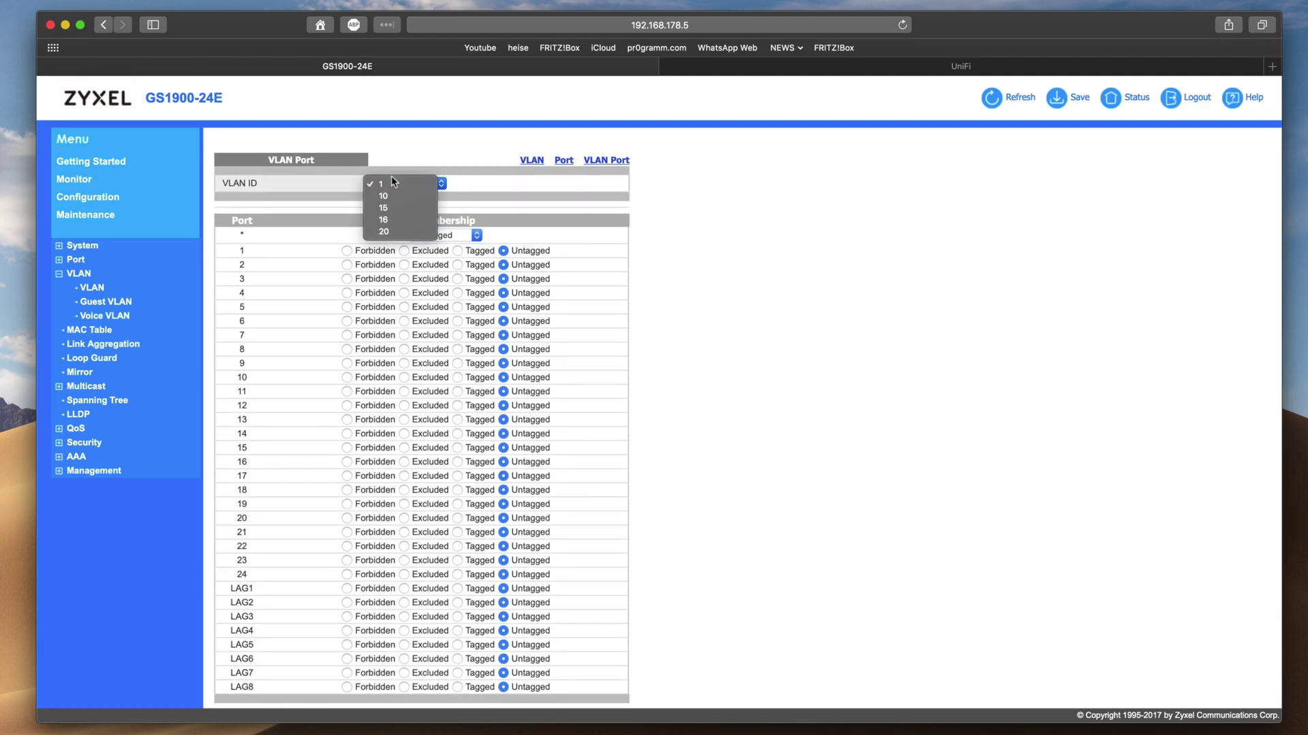
pyautogui.click(392, 197)
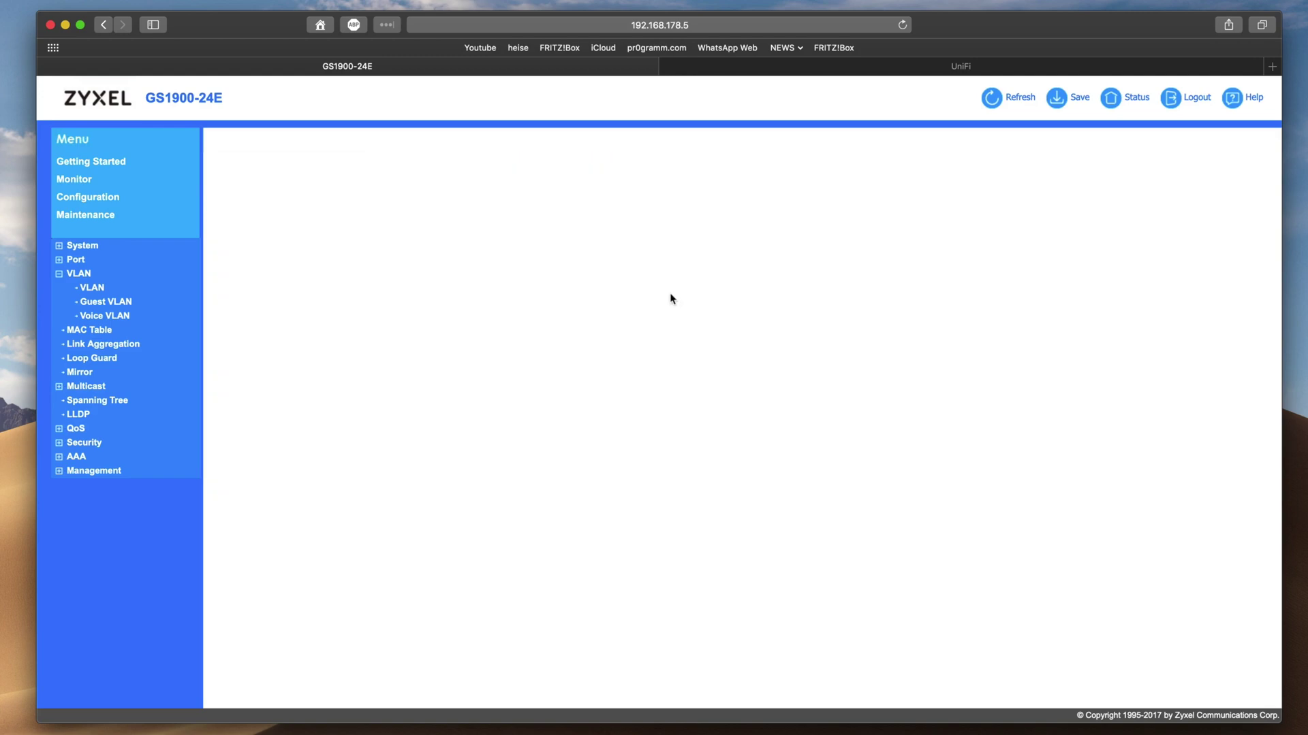
pyautogui.scroll(-1, 749, 450)
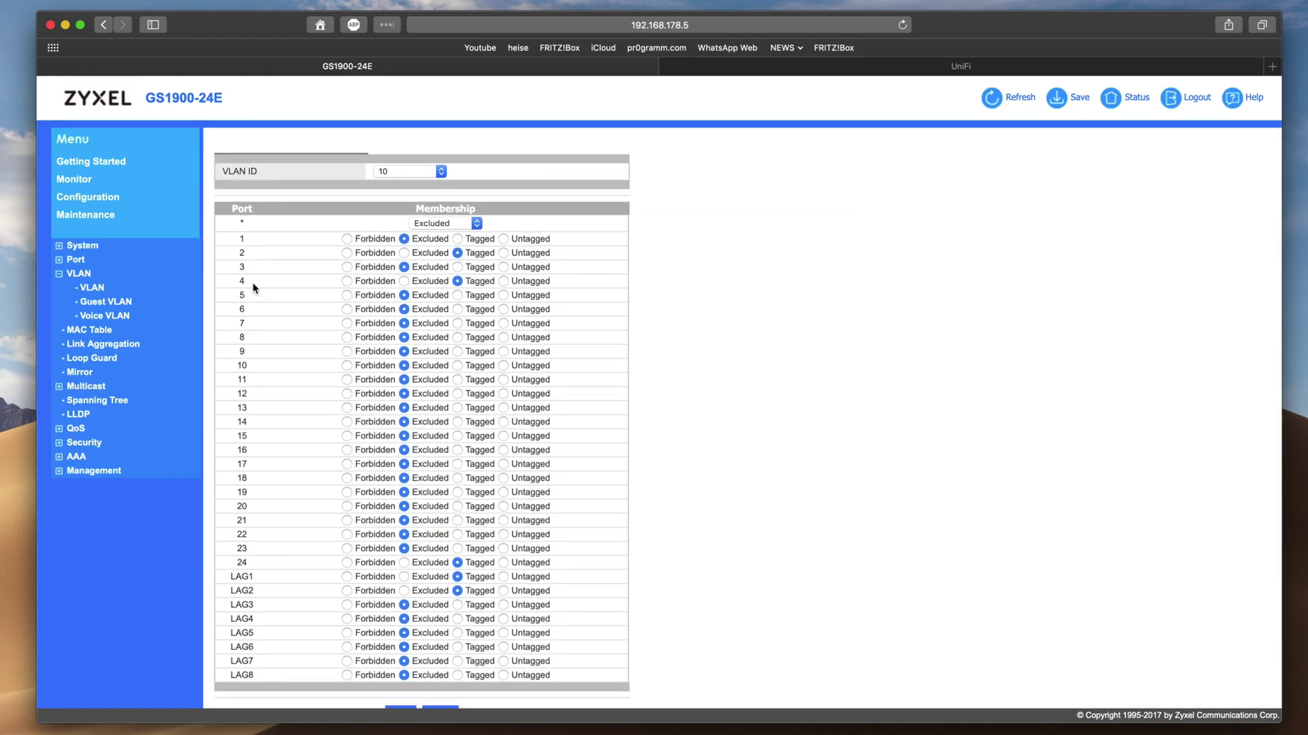
pyautogui.scroll(-2, 321, 543)
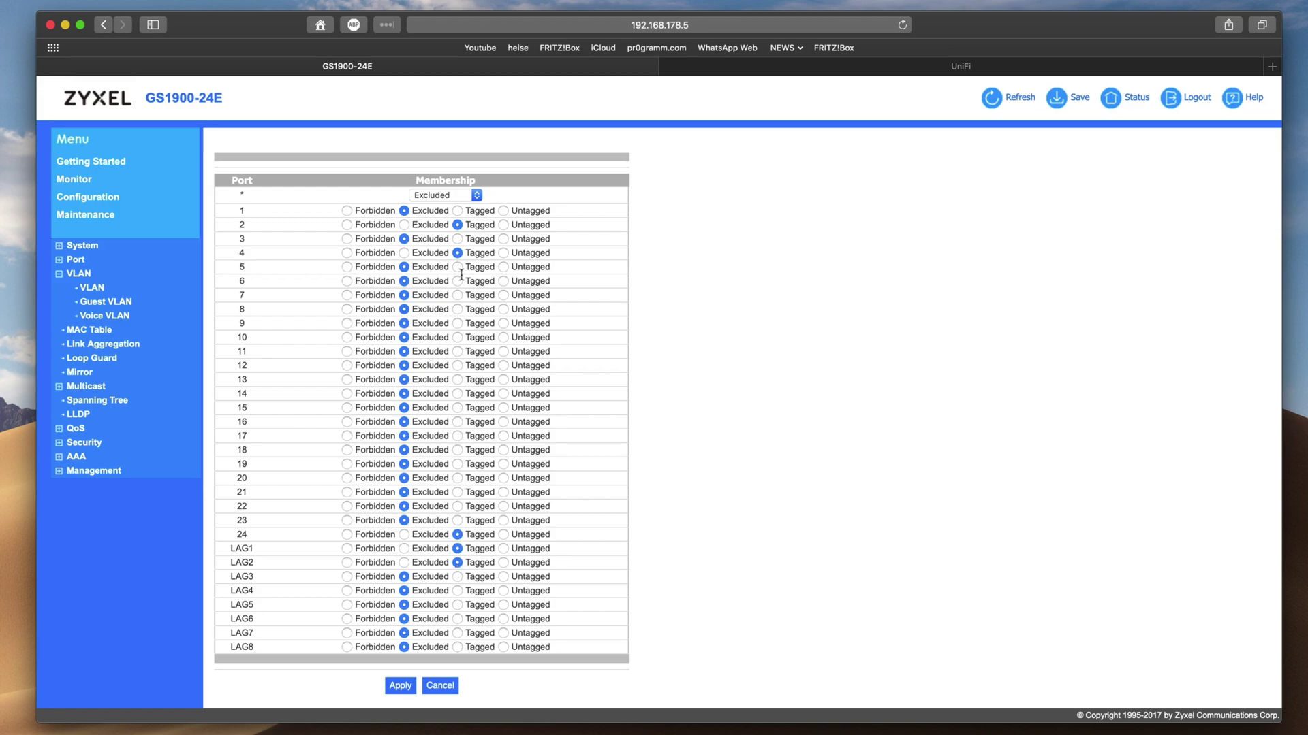
# Check port memberships for VLAN 15 and then VLAN 16, then return to UniFi
pyautogui.click(448, 197)
pyautogui.click(435, 196)
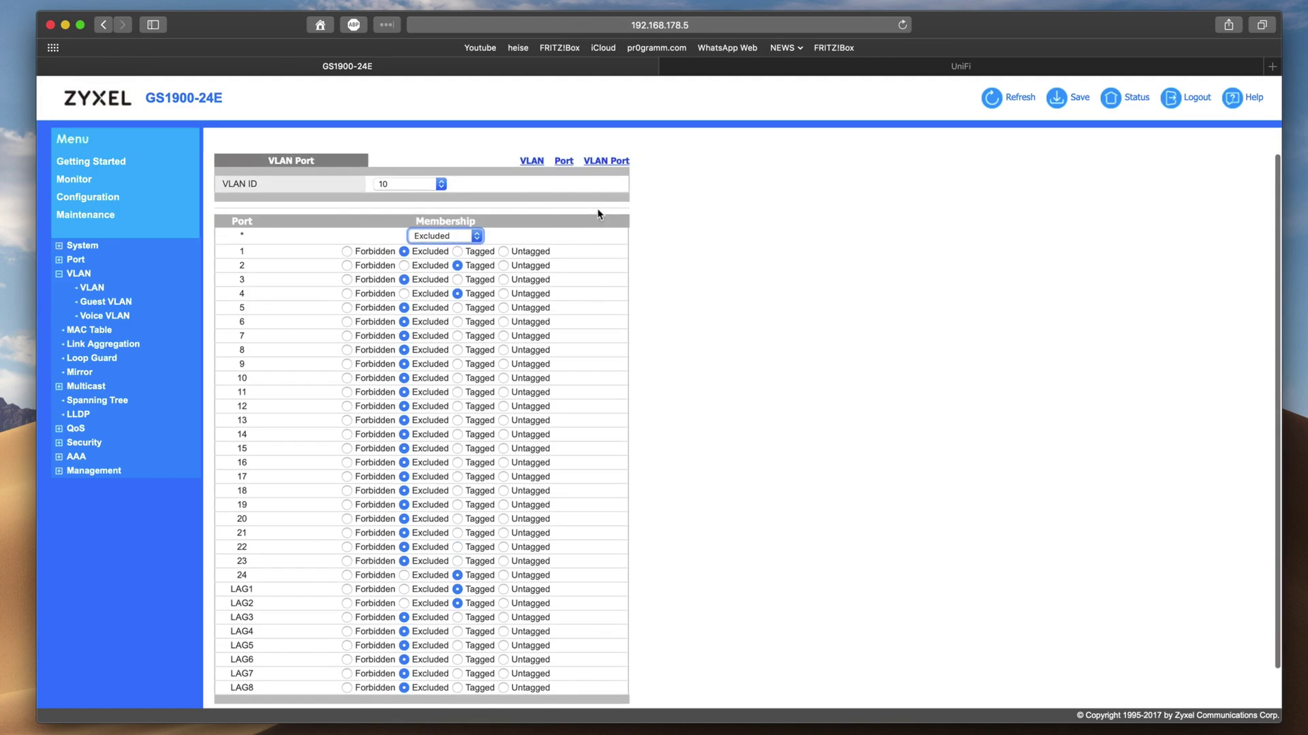
pyautogui.click(440, 184)
pyautogui.click(401, 196)
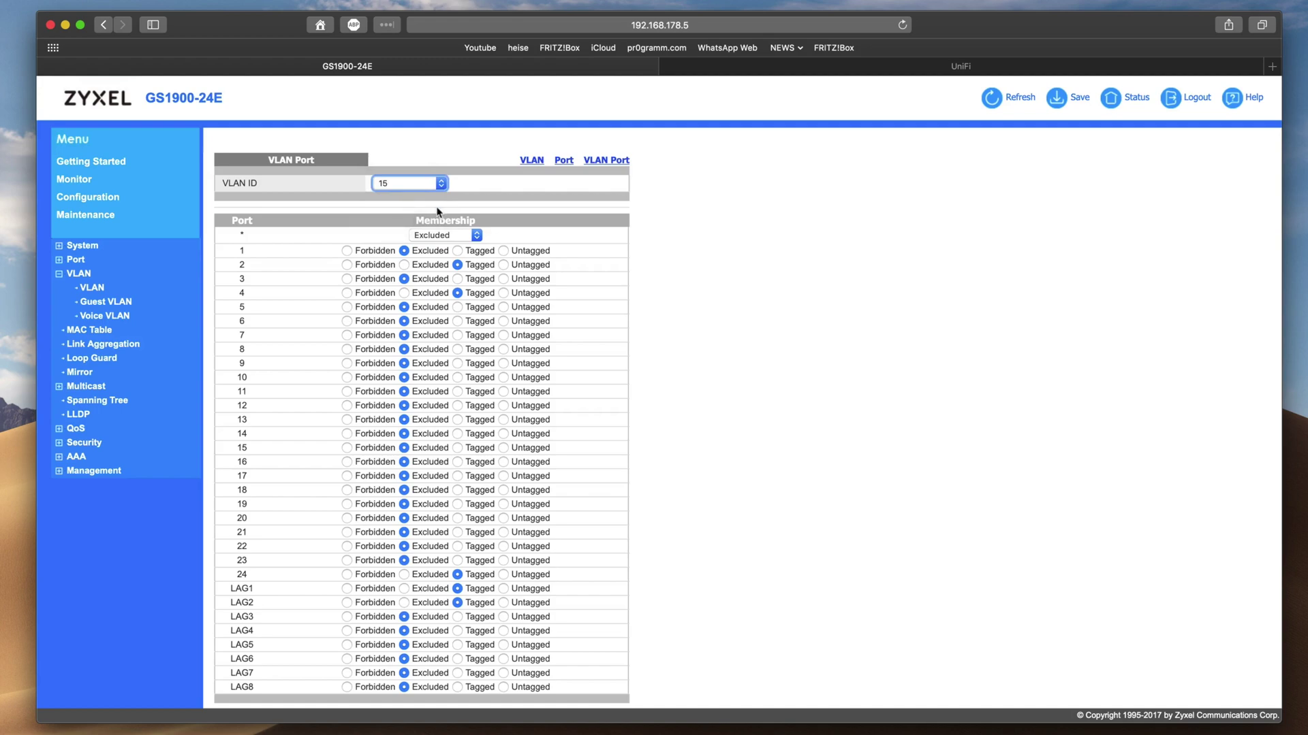
pyautogui.click(402, 184)
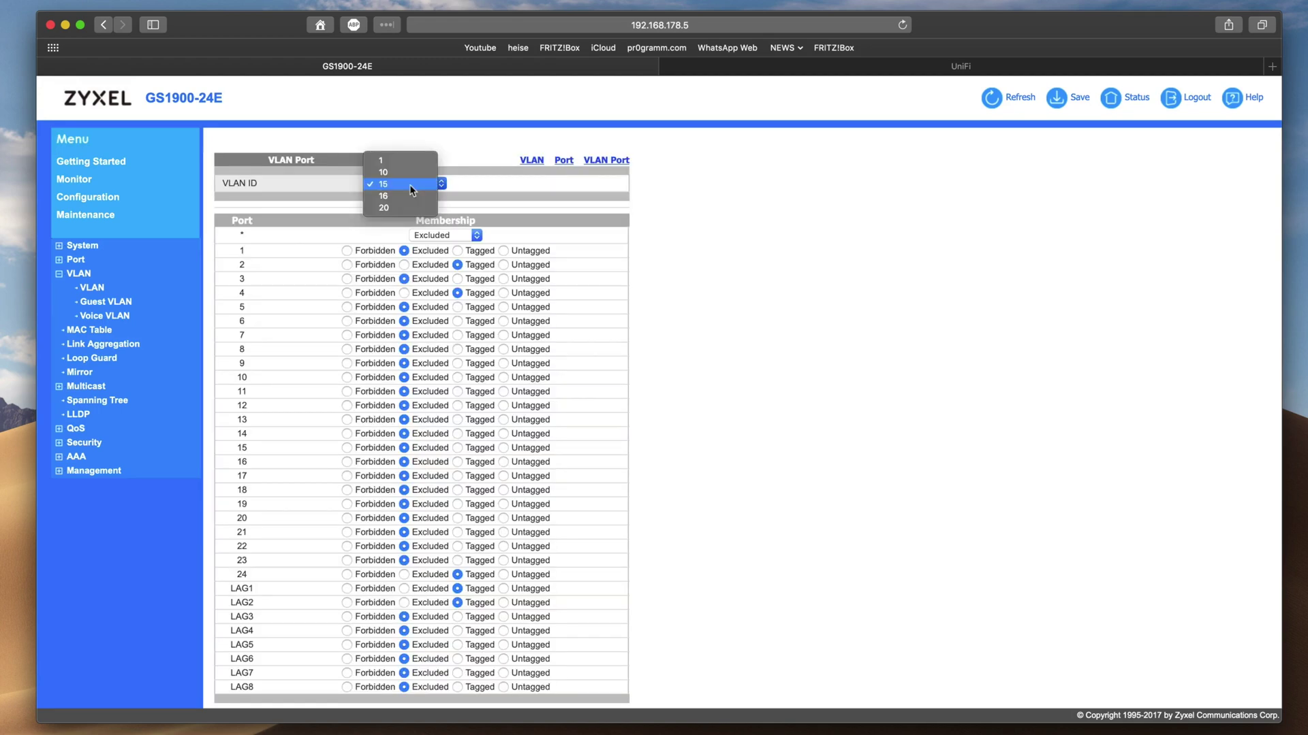
pyautogui.click(389, 197)
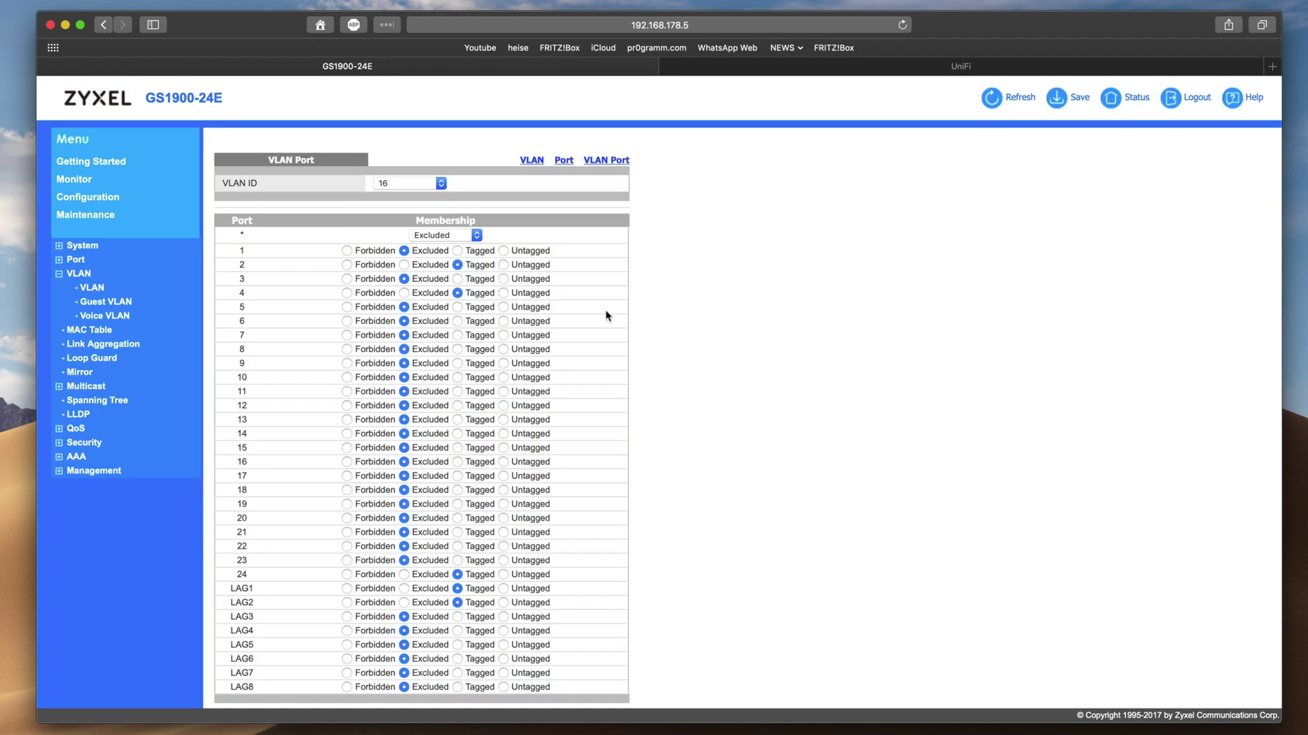
pyautogui.scroll(-1, 760, 558)
pyautogui.scroll(-2, 760, 557)
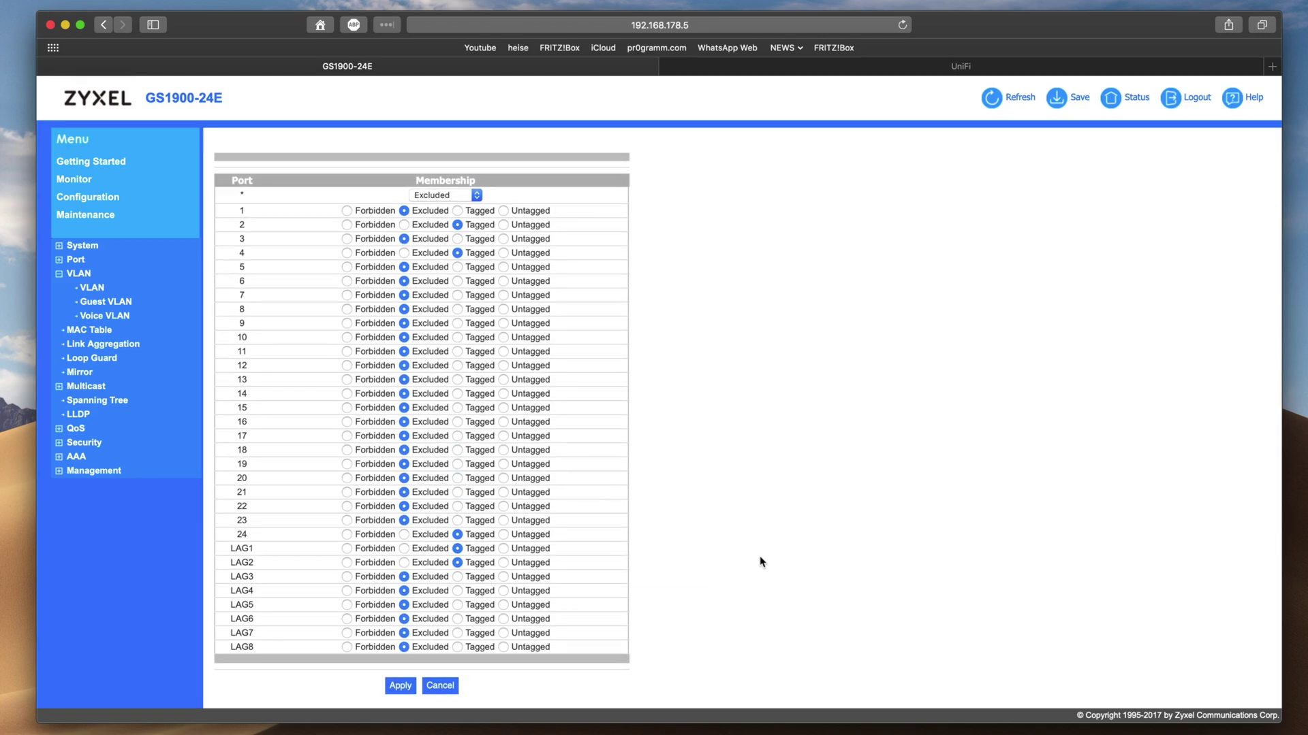
pyautogui.click(961, 66)
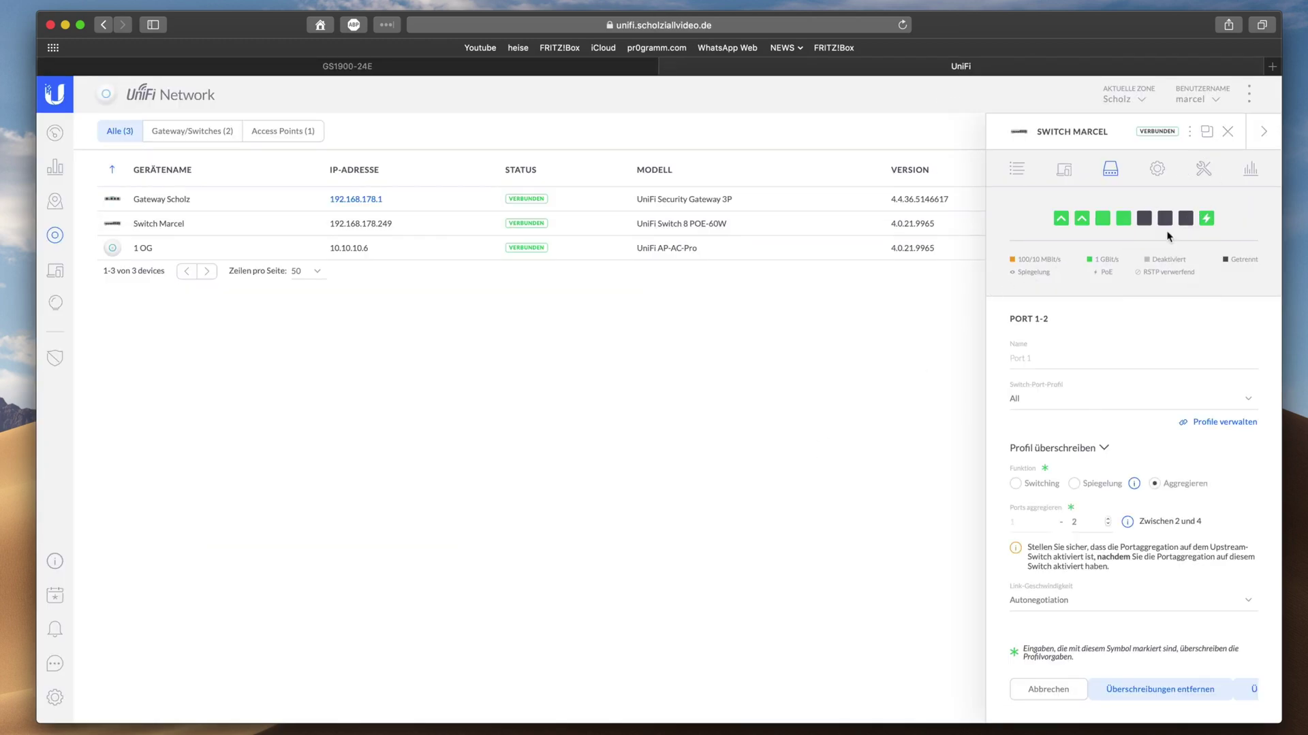
# Confirm Port 1-2 aggregates ports 1–2, glance at Konfiguration, then cancel back to the port list
pyautogui.moveTo(1058, 224)
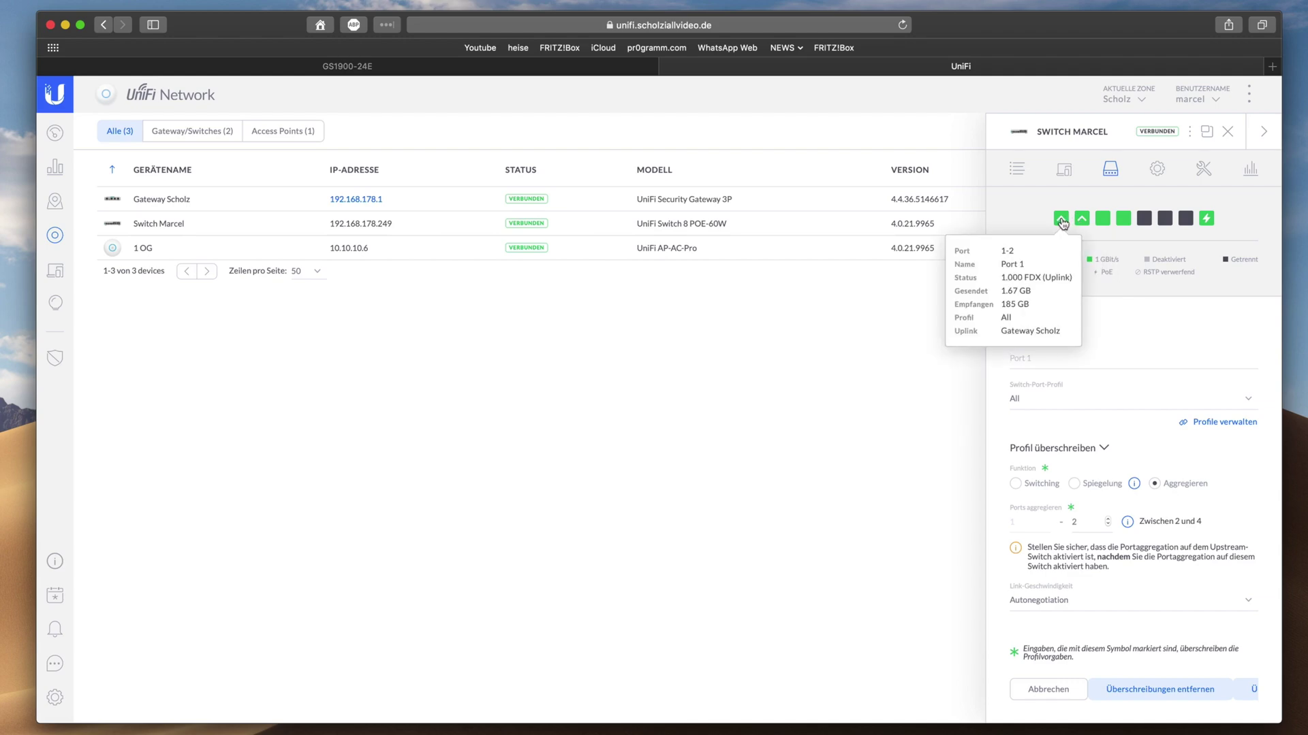
pyautogui.click(1157, 172)
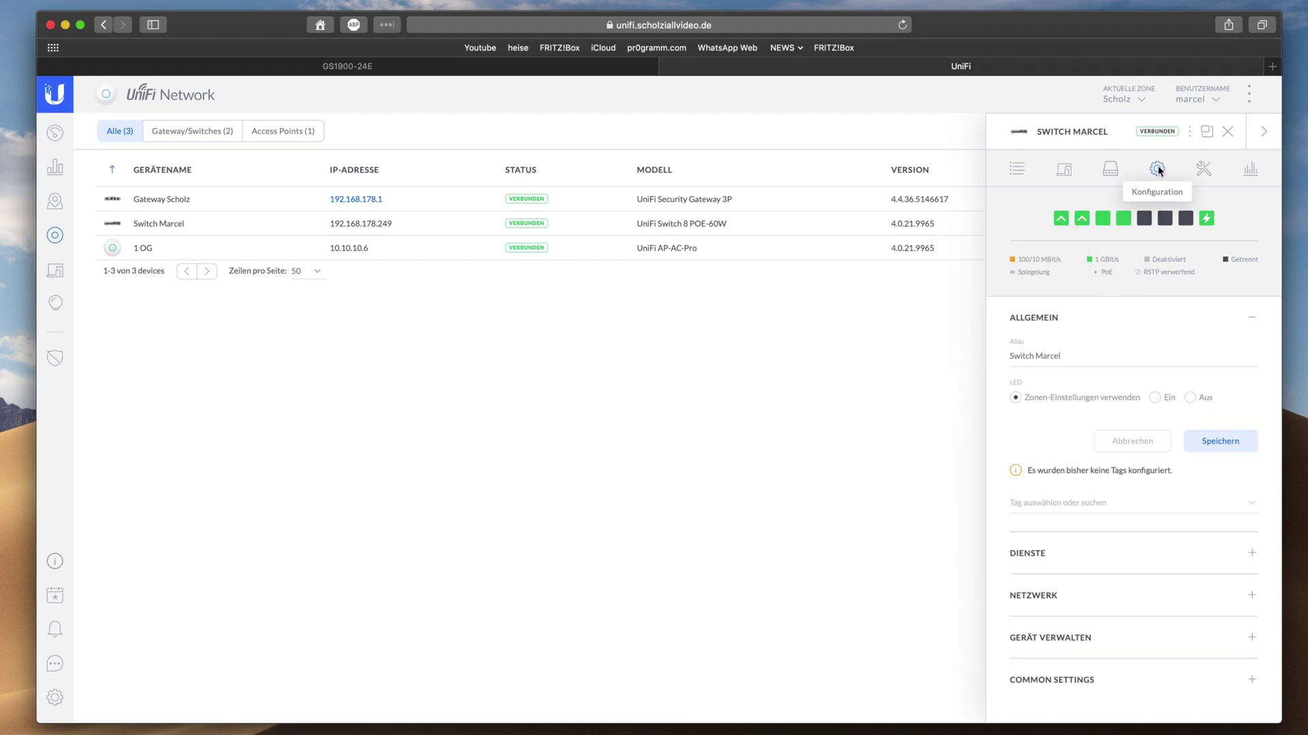
pyautogui.click(1117, 170)
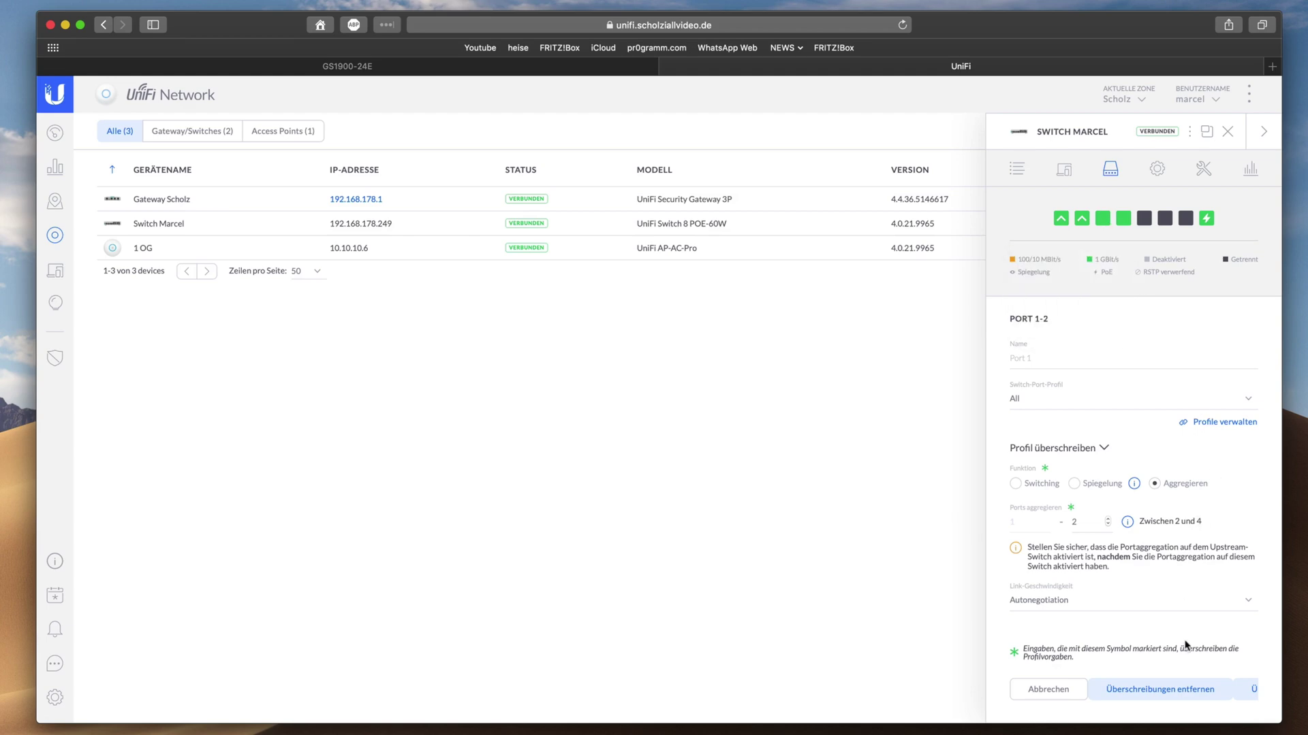
pyautogui.click(1046, 690)
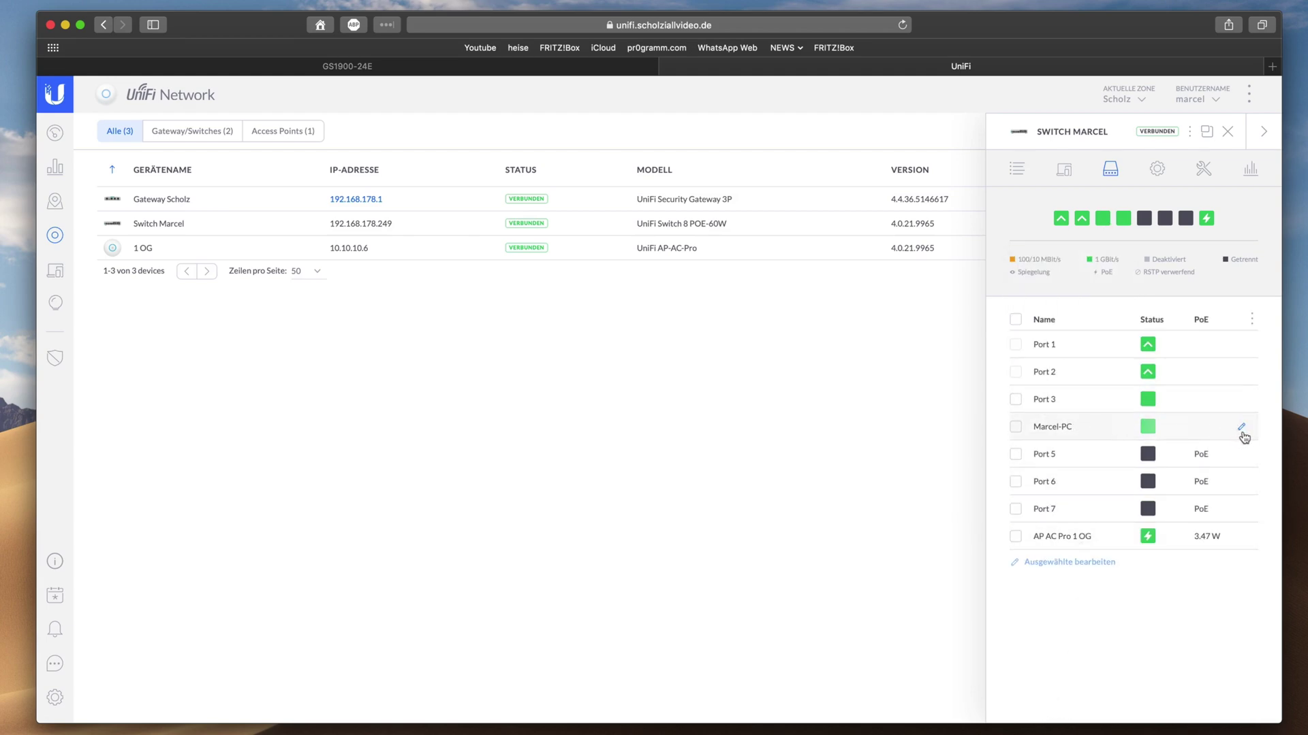
pyautogui.click(1242, 431)
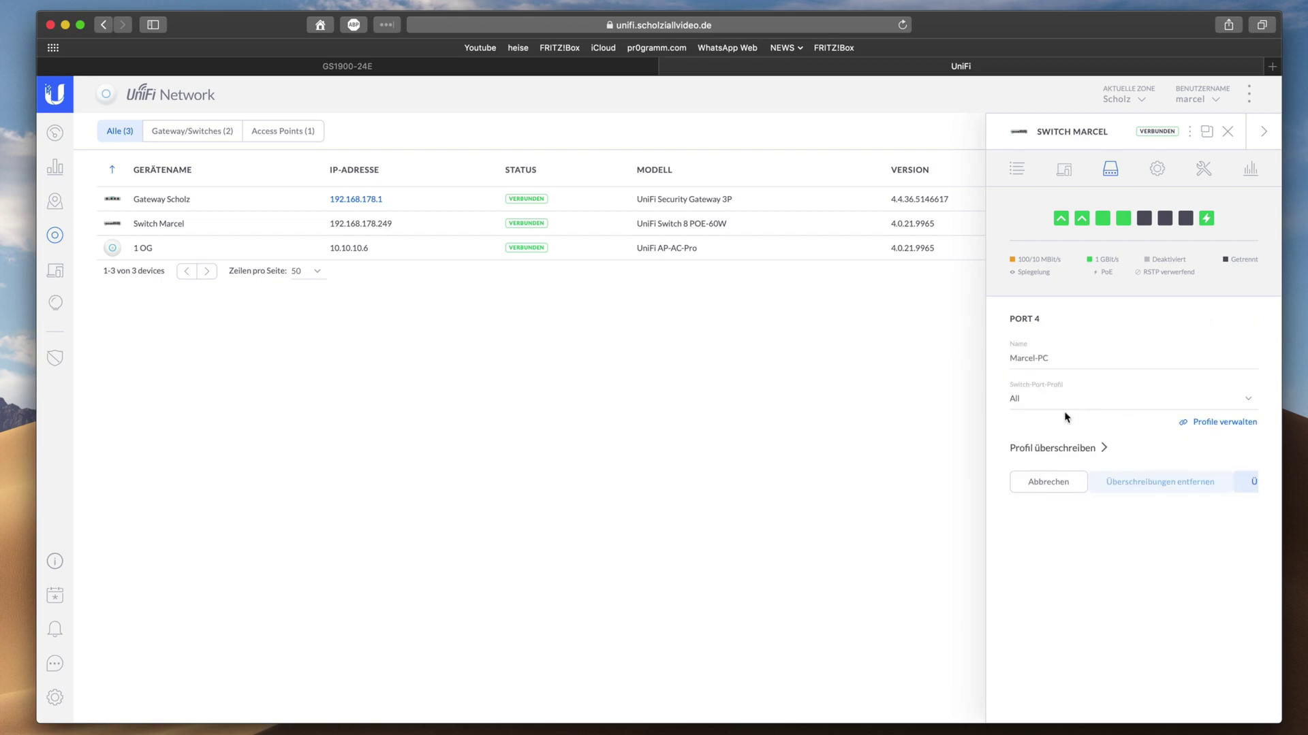
pyautogui.click(1040, 400)
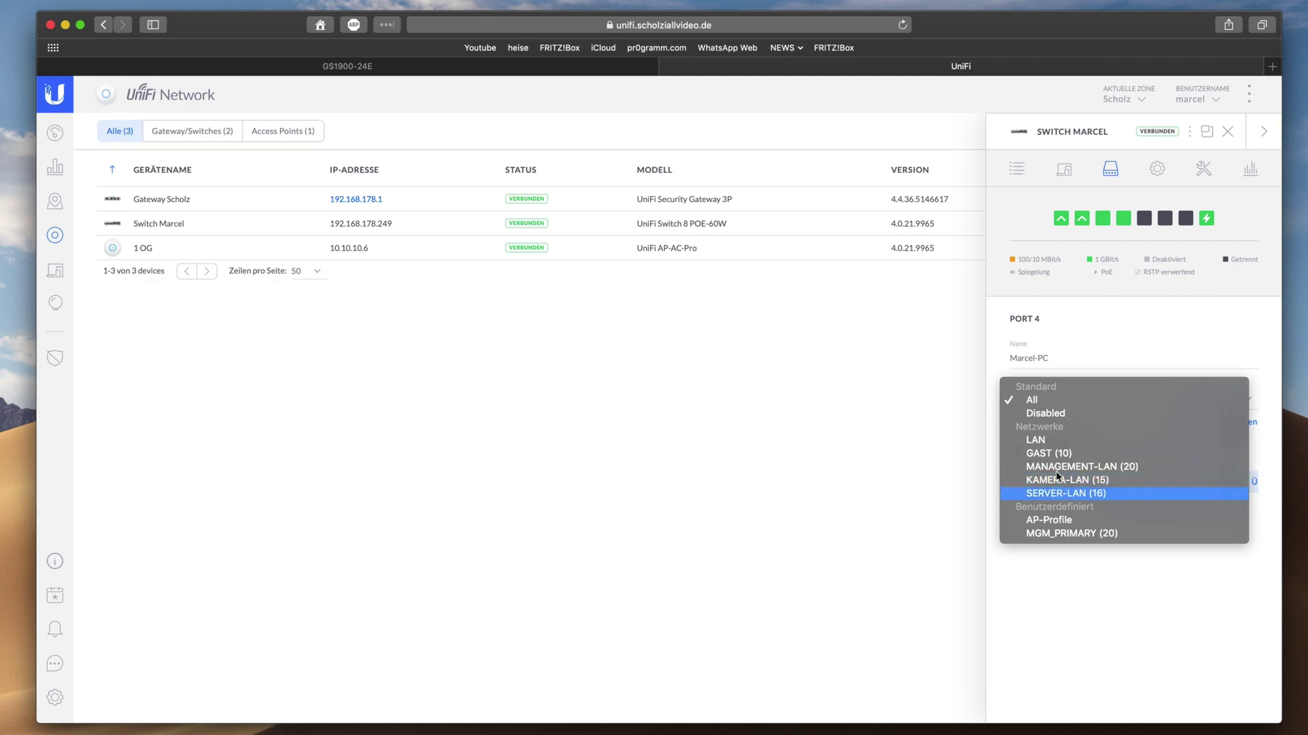
pyautogui.click(1081, 321)
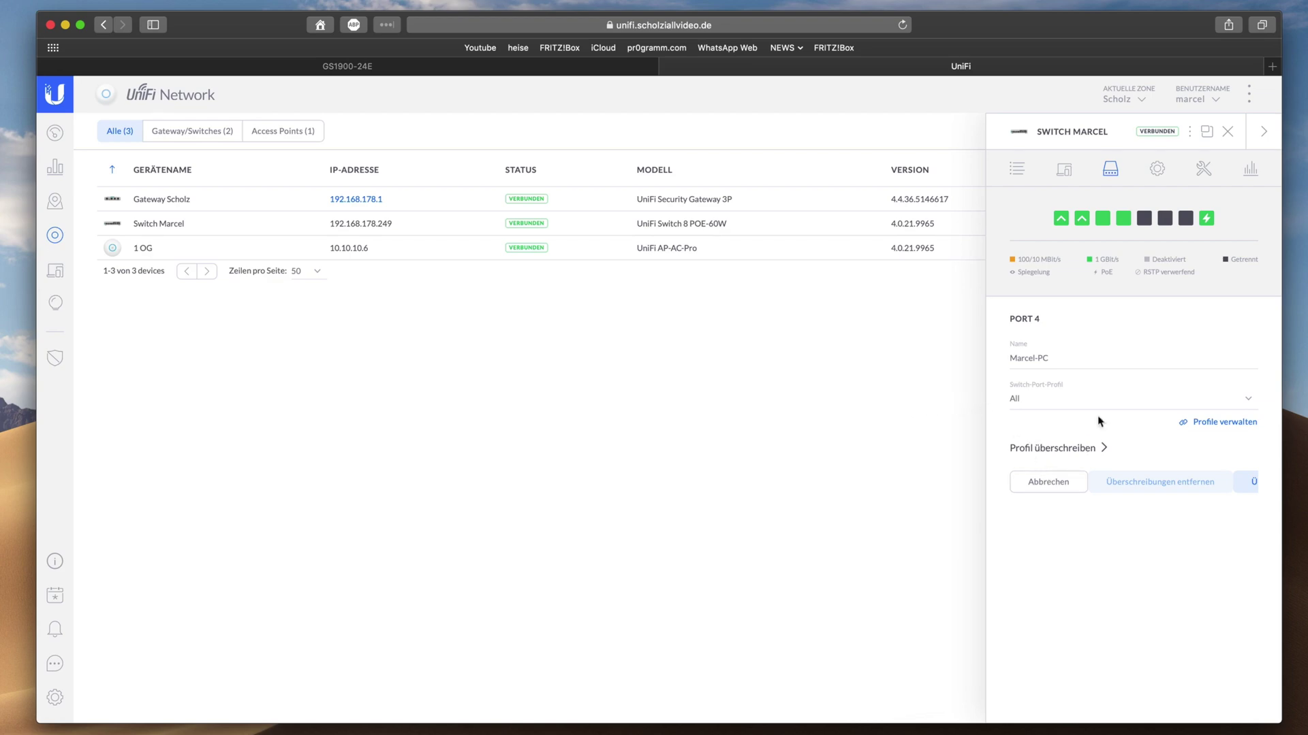
pyautogui.click(1049, 485)
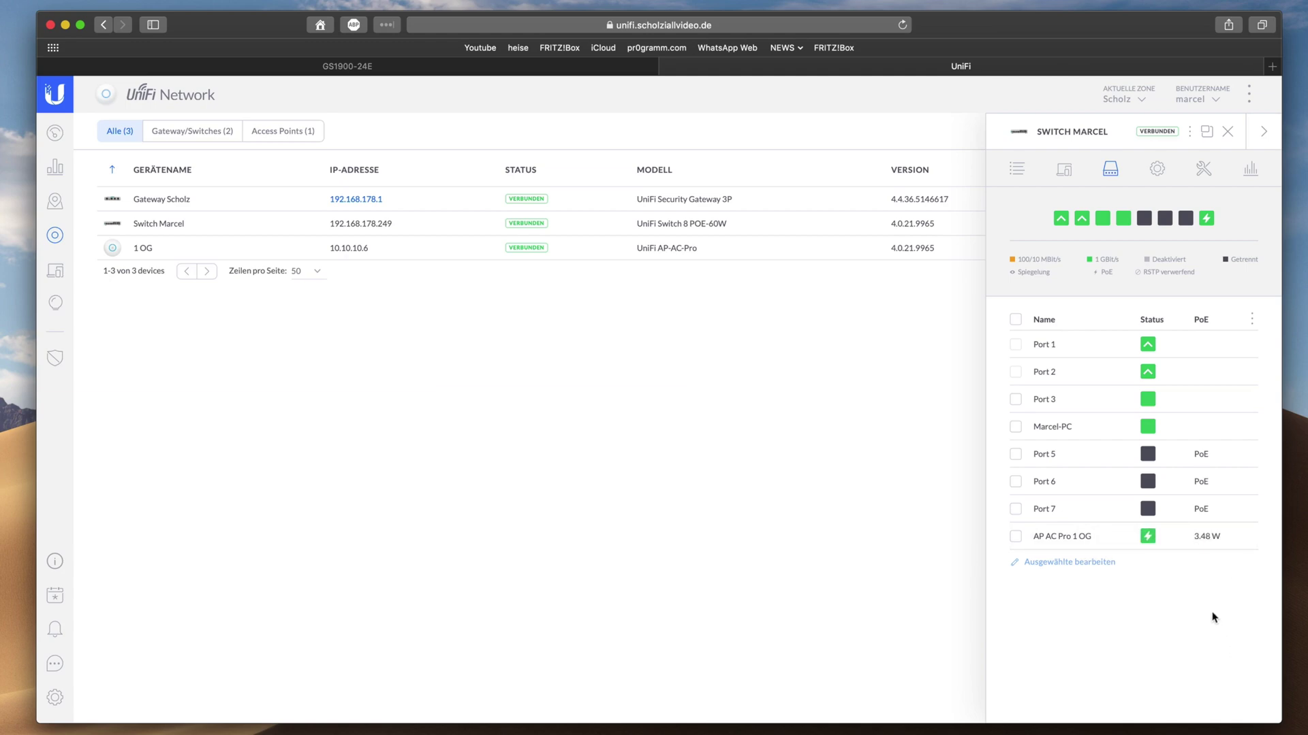
pyautogui.moveTo(1219, 547)
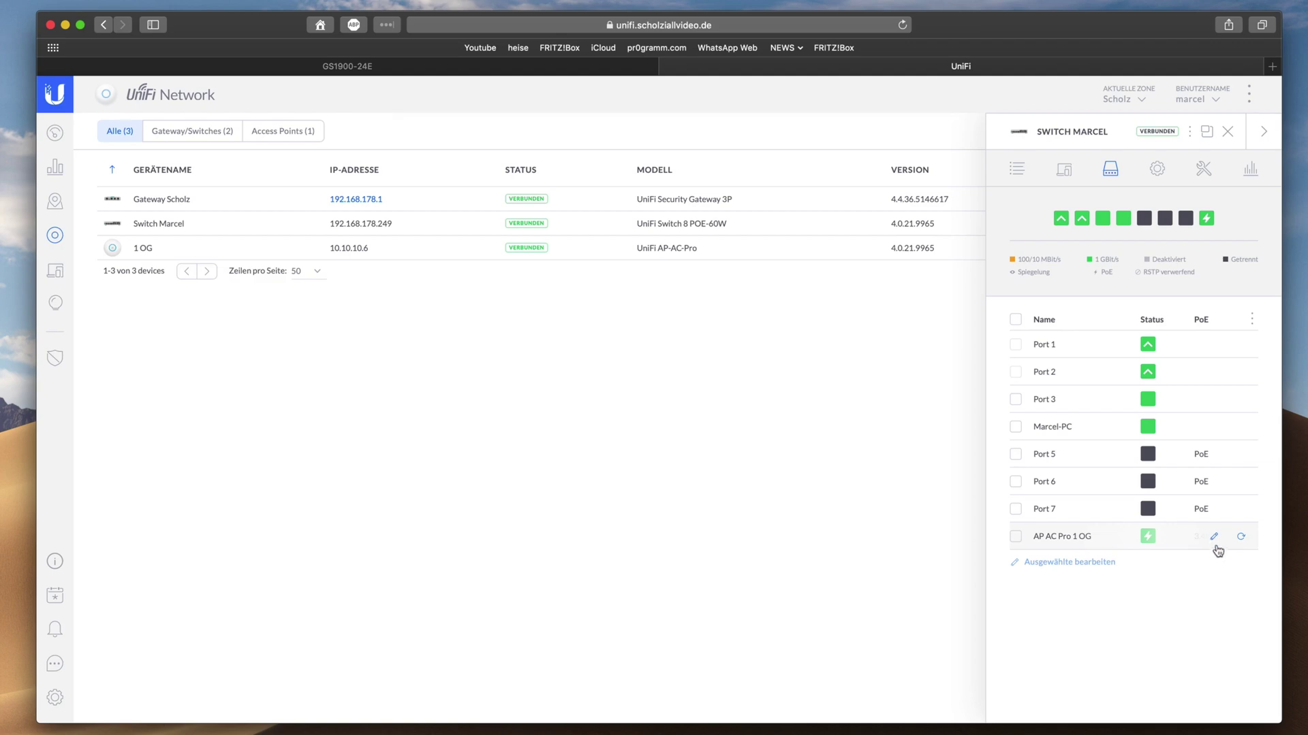
pyautogui.click(1217, 543)
pyautogui.click(1080, 407)
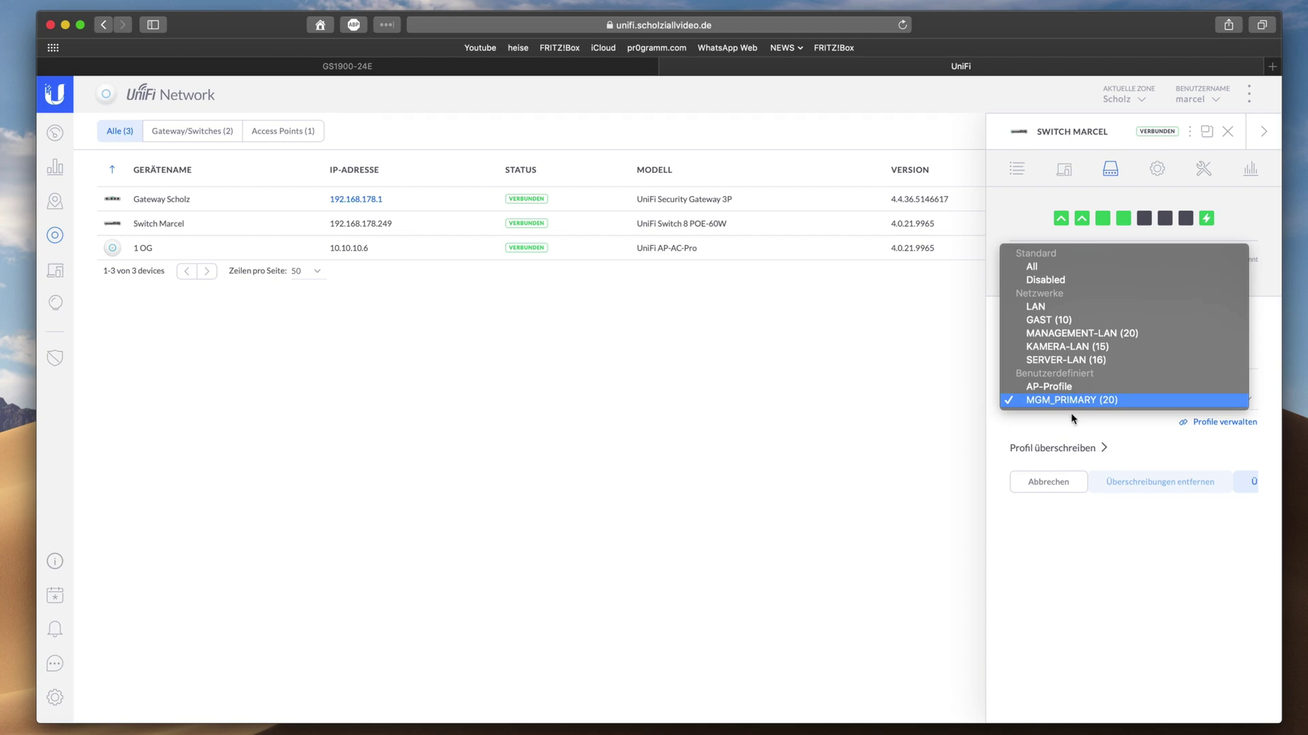
pyautogui.click(1073, 529)
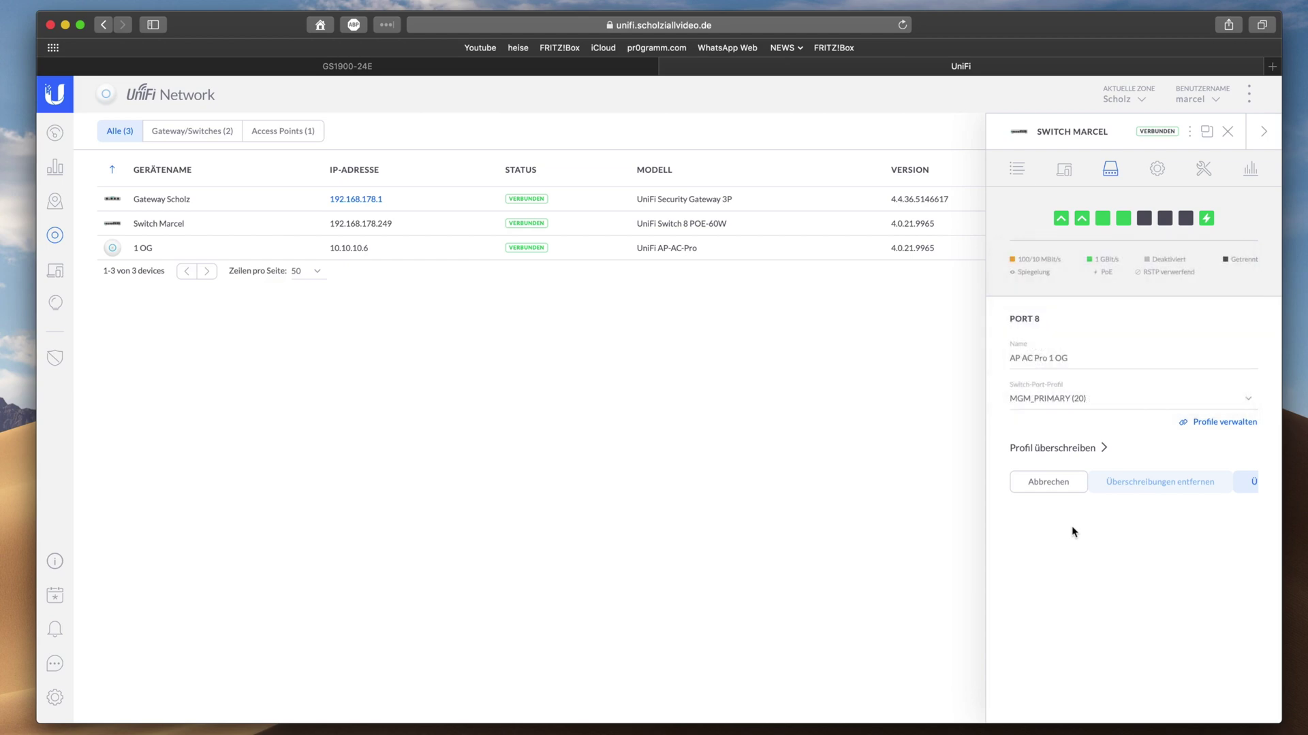
pyautogui.click(1047, 480)
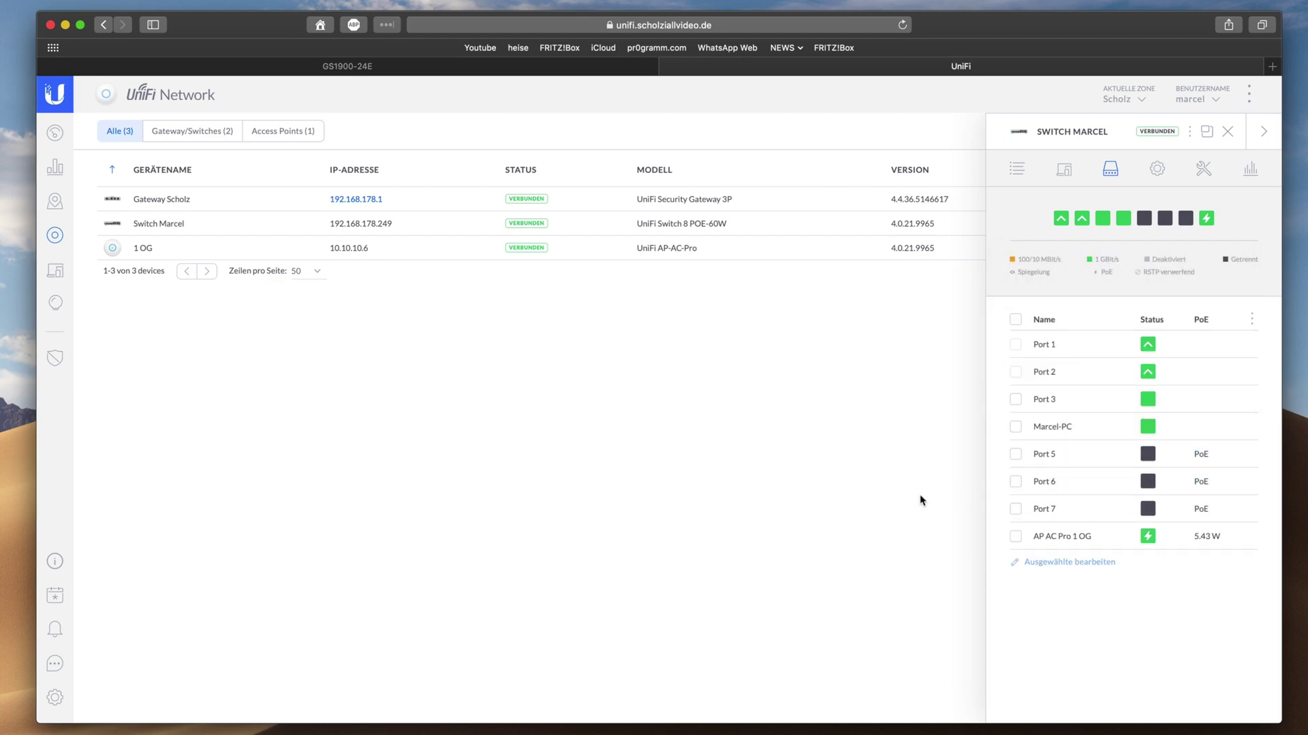